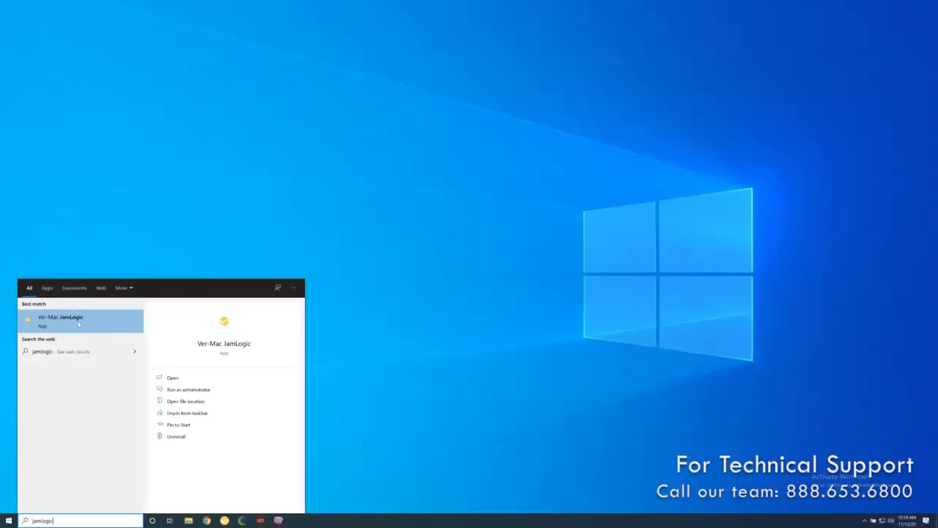
# - Launch Ver-Mac JamLogic from the Windows search results
pyautogui.click(79, 323)
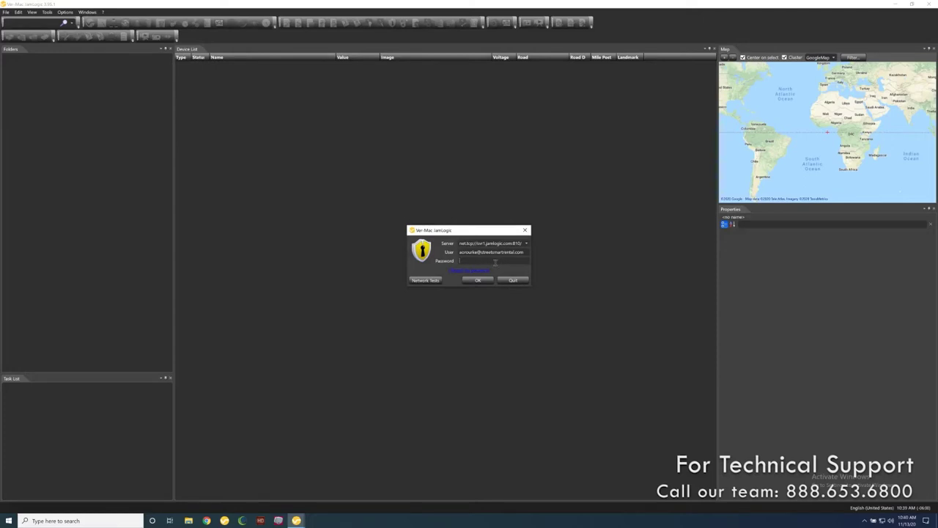
# - Paste the account password into the login dialog and sign in to the server
pyautogui.hotkey('ctrl', 'v')
pyautogui.click(480, 281)
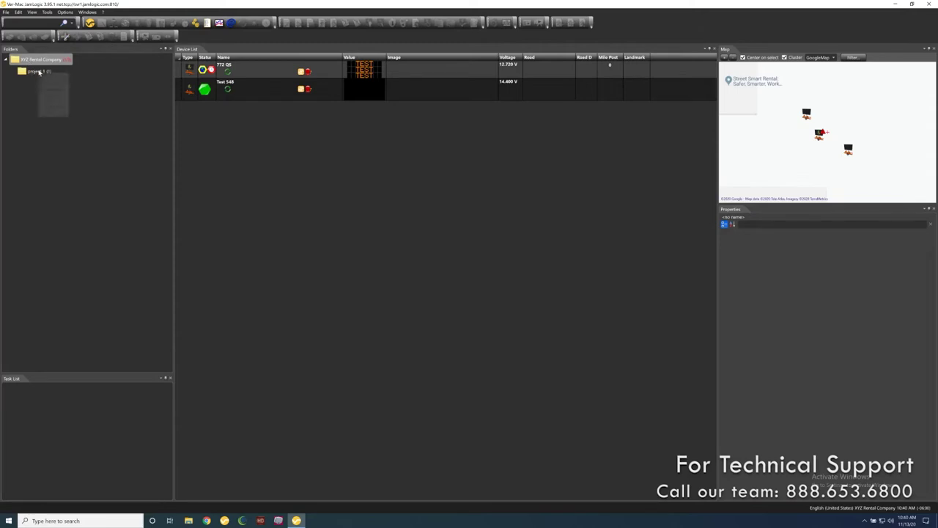
# - Compare the device lists of the XYZ Rental Company folder and project 1
pyautogui.moveTo(33, 61)
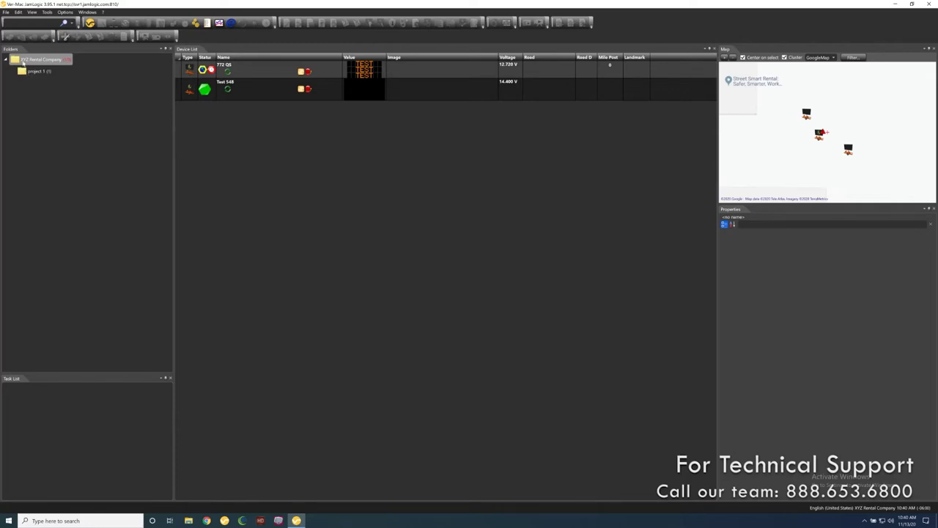
pyautogui.click(30, 72)
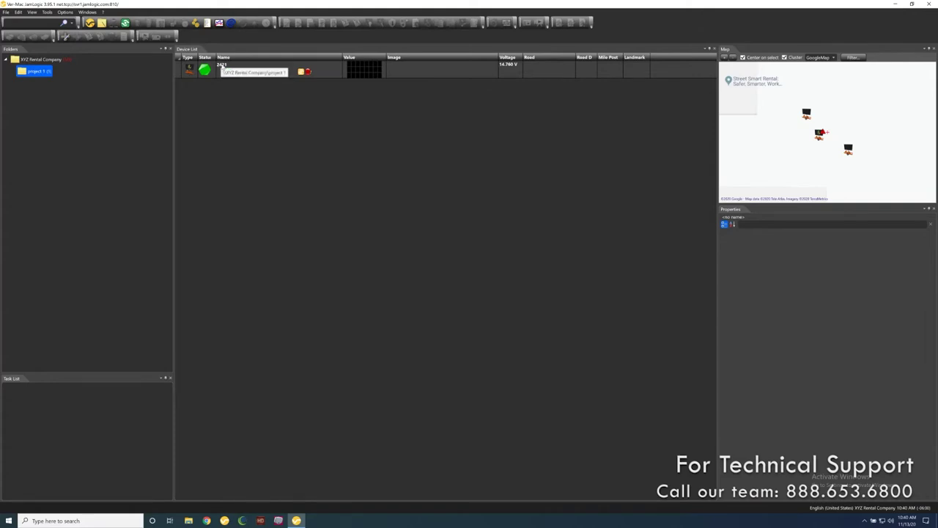
pyautogui.click(31, 60)
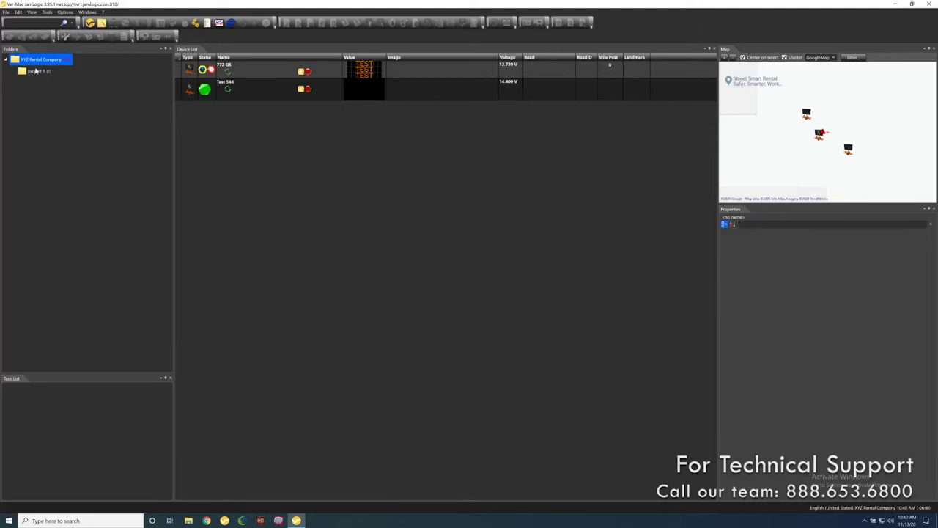
pyautogui.click(35, 71)
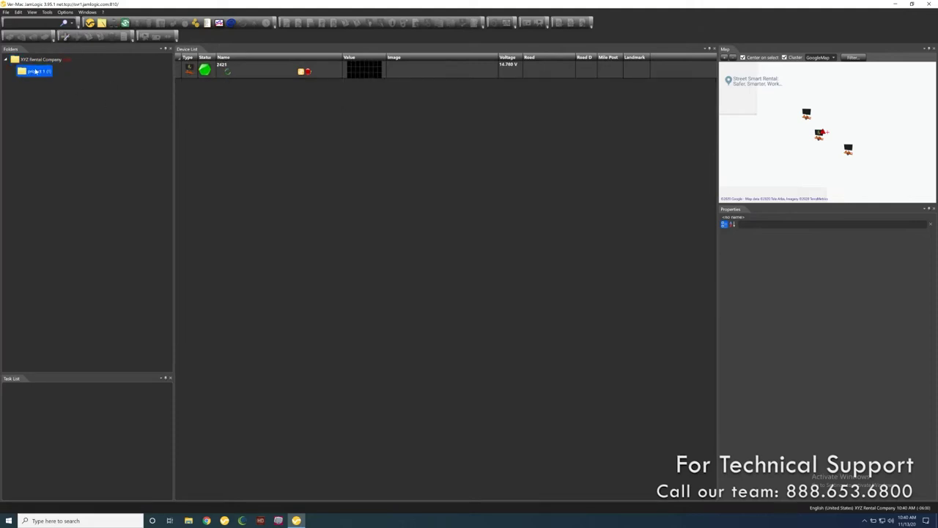
# - Create a new folder named 'project 2' under the company folder
pyautogui.click(102, 24)
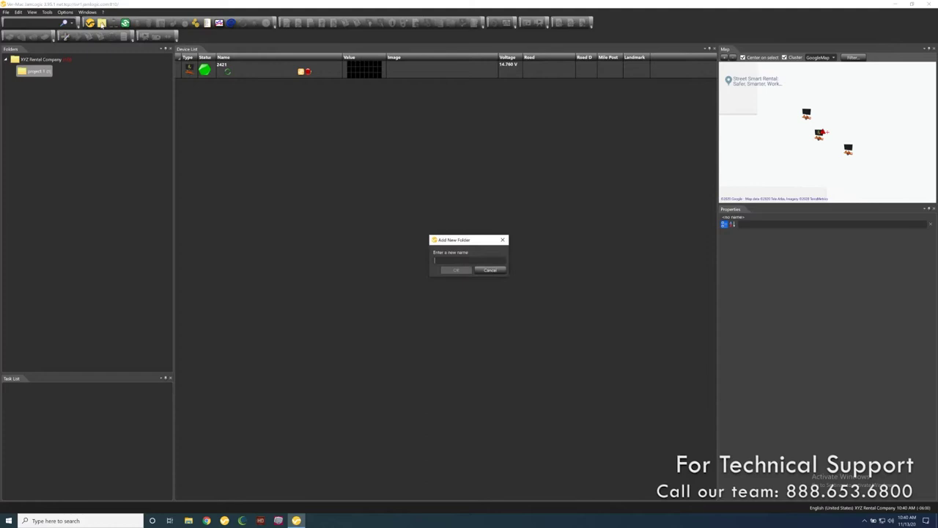
pyautogui.write('project 2')
pyautogui.click(456, 270)
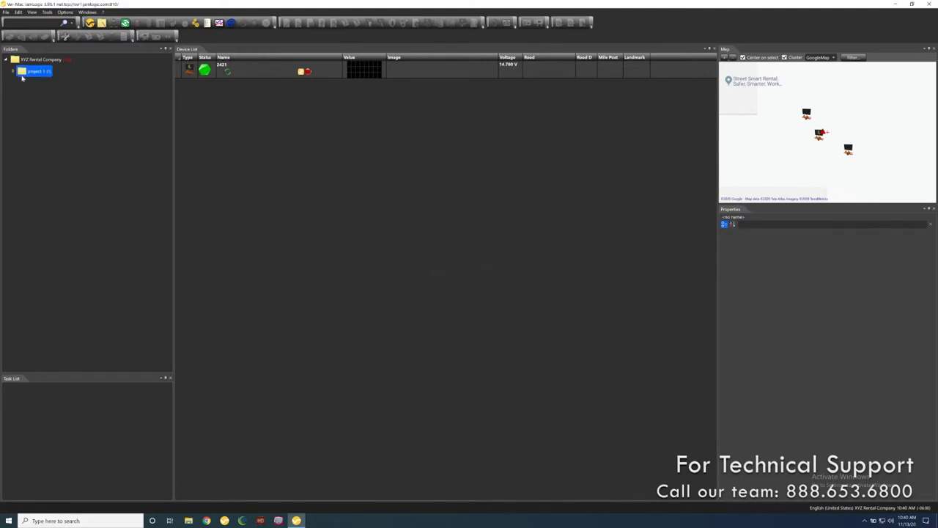
pyautogui.rightClick(28, 65)
pyautogui.click(98, 80)
pyautogui.rightClick(48, 73)
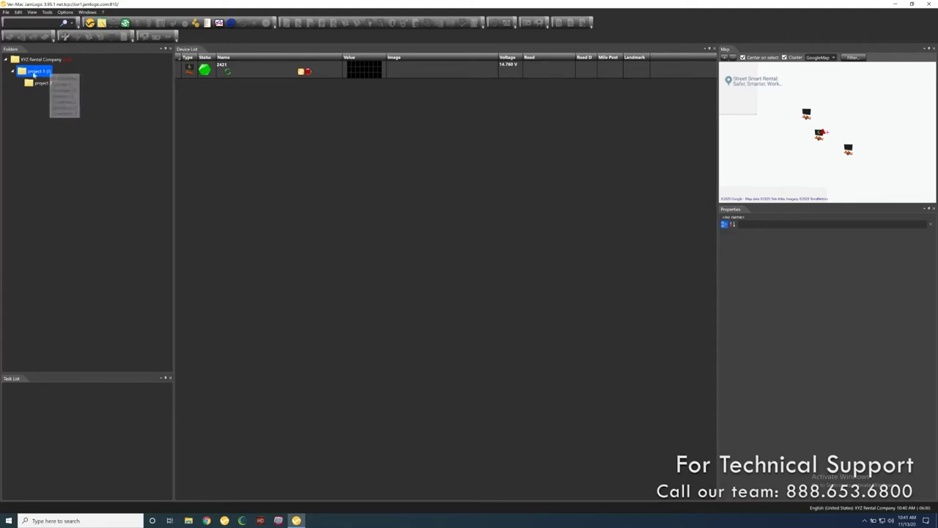
pyautogui.click(43, 102)
# - Move the Test 548 sign into project 2 and check each folder's devices
pyautogui.click(32, 83)
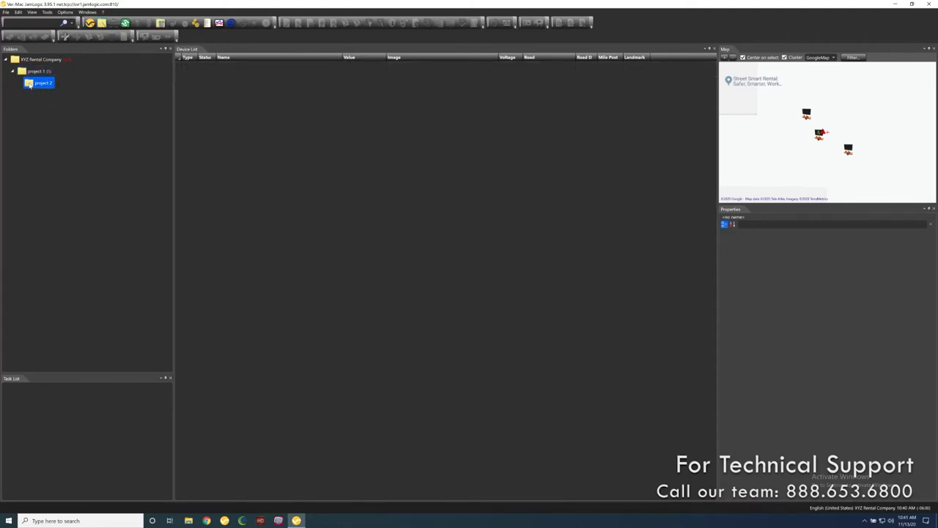
pyautogui.click(15, 61)
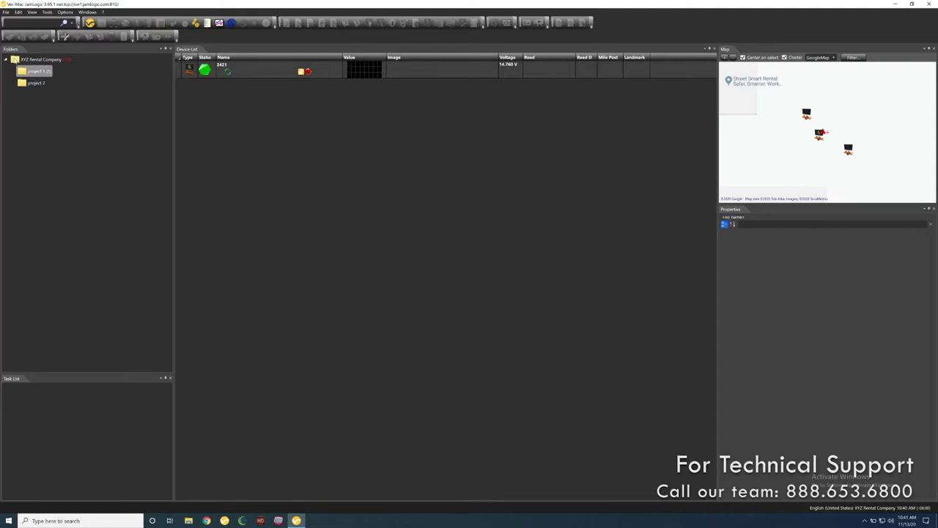
pyautogui.click(21, 63)
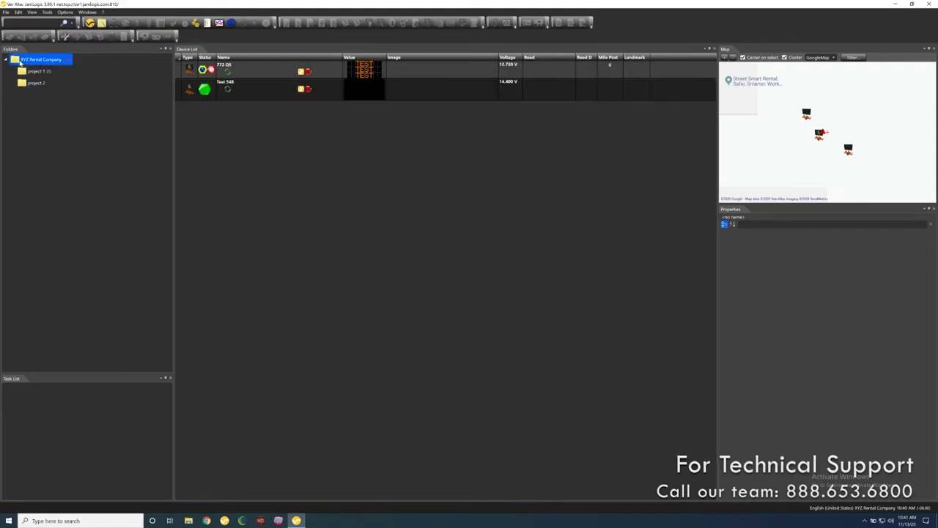
pyautogui.click(227, 90)
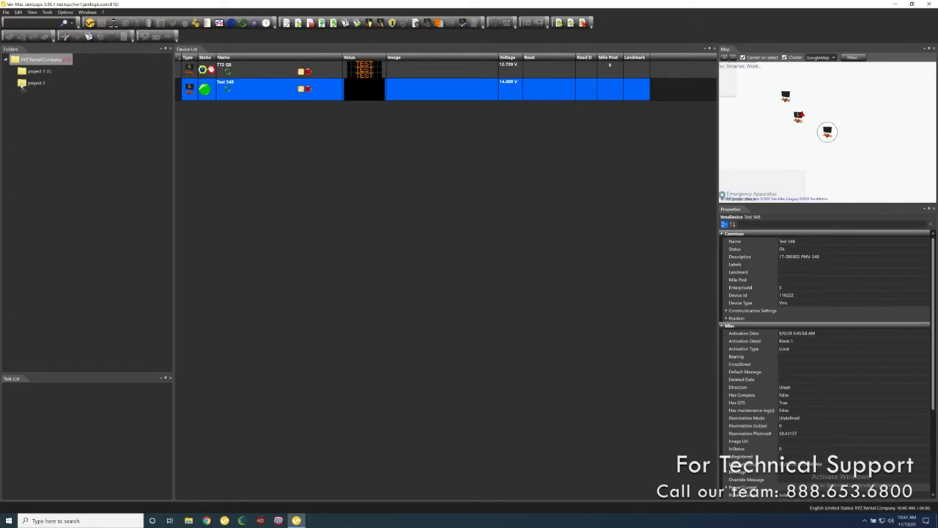
pyautogui.moveTo(22, 84); pyautogui.dragTo(22, 85)
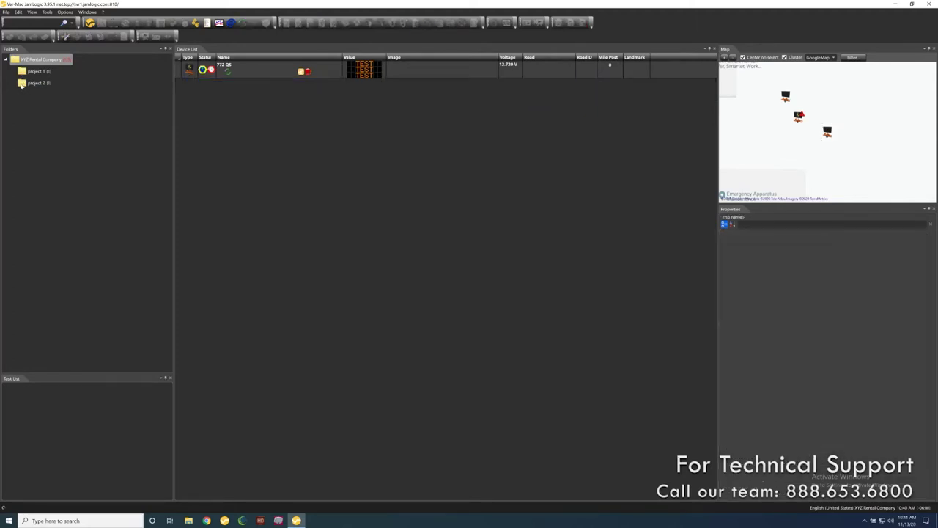
pyautogui.click(22, 84)
pyautogui.click(23, 72)
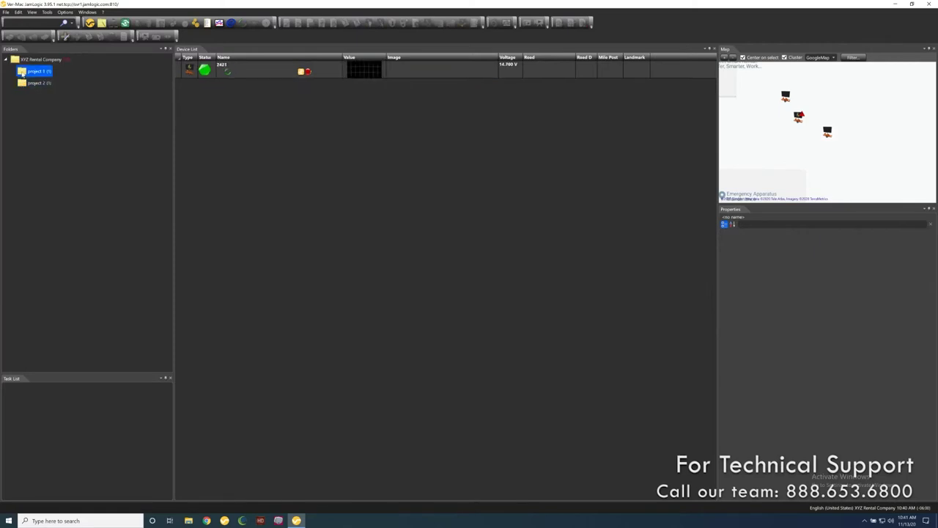
pyautogui.click(22, 61)
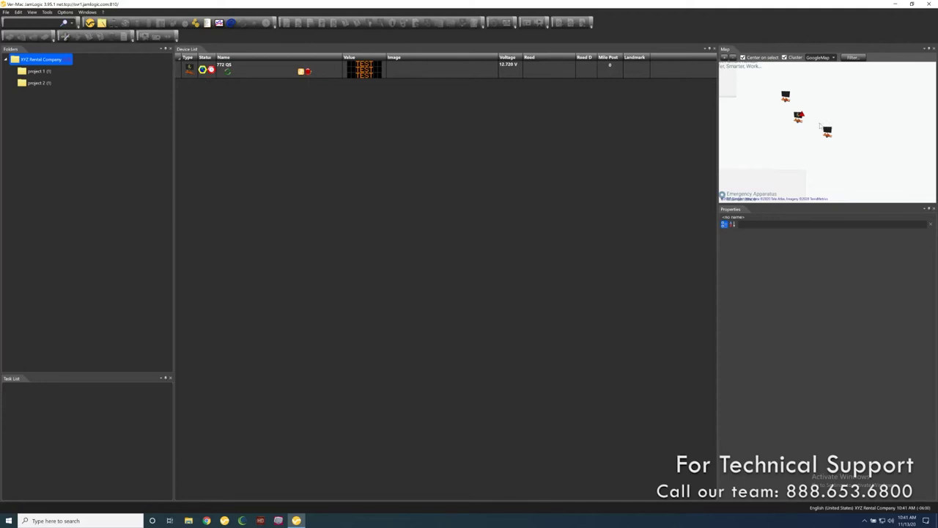
# - Zoom the map to the signs' street location and list every sign in the cluster
pyautogui.click(732, 58)
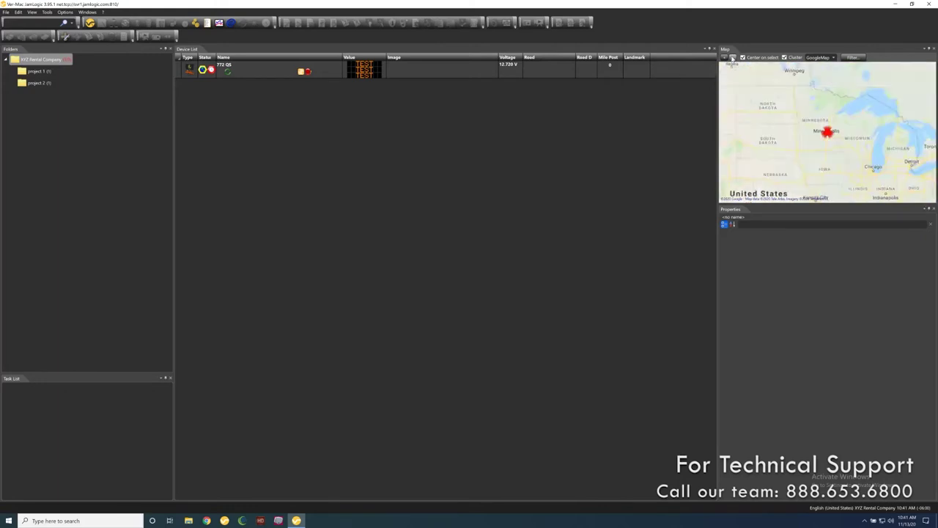
pyautogui.click(723, 57)
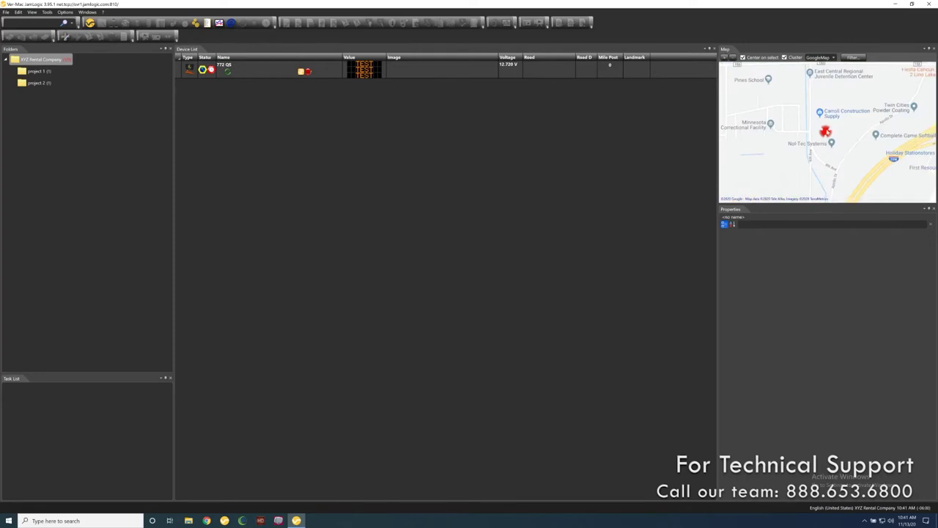
pyautogui.moveTo(825, 133)
pyautogui.click(825, 132)
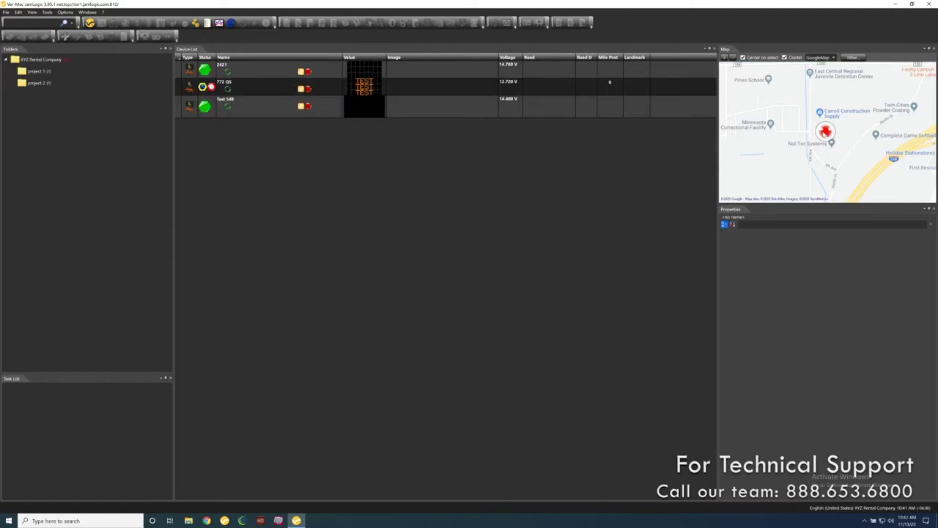
pyautogui.moveTo(825, 133)
# - Zoom in closer and select sign 2421 to show its properties
pyautogui.click(726, 61)
pyautogui.click(727, 62)
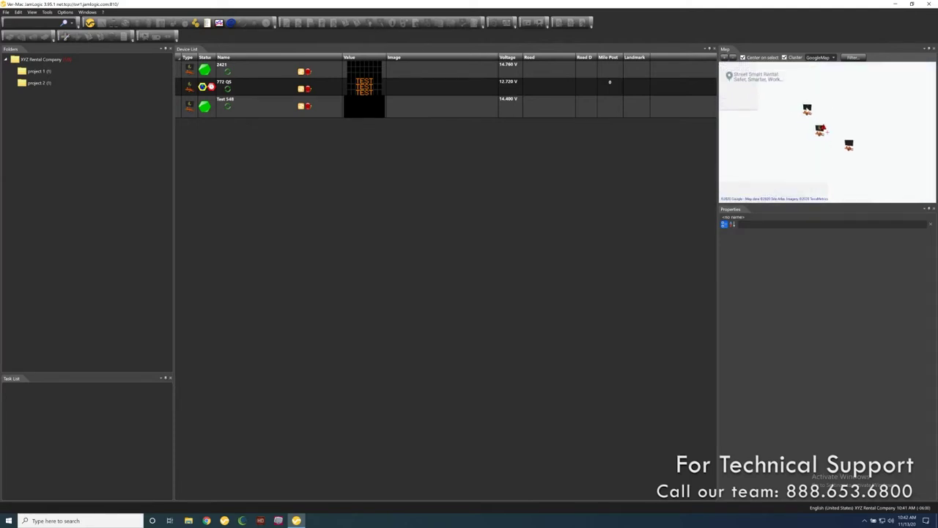
pyautogui.click(806, 109)
pyautogui.click(292, 69)
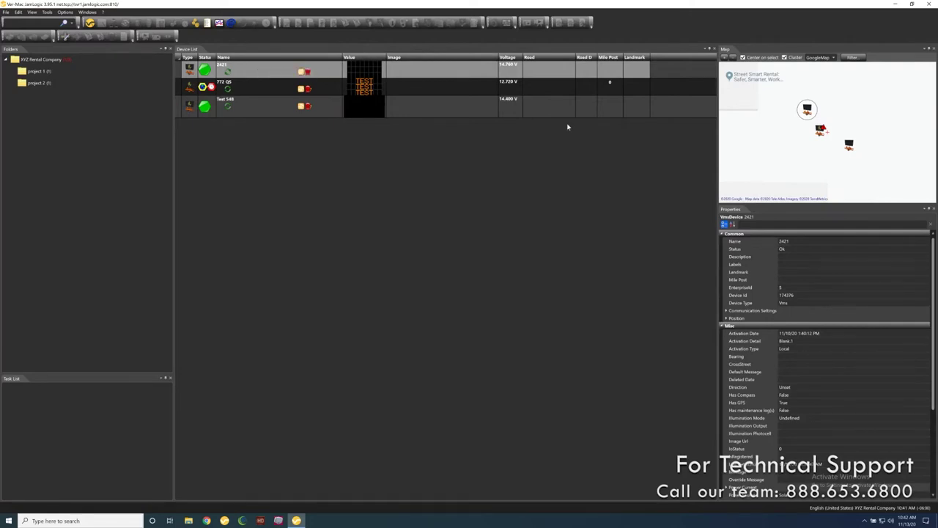
pyautogui.click(276, 76)
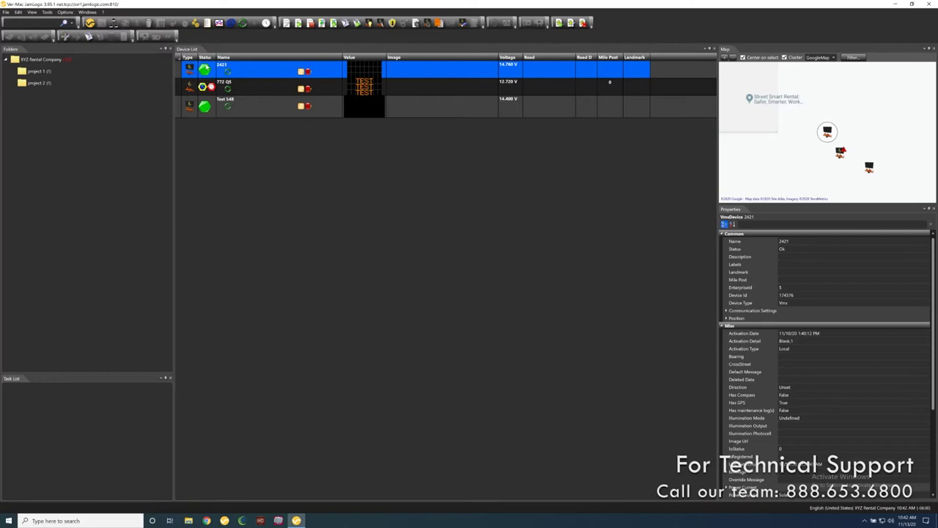
# - Request fresh status for signs 2421 and Test 548 and fetch Test 548's modem information
pyautogui.moveTo(205, 69)
pyautogui.moveTo(210, 96)
pyautogui.click(243, 24)
pyautogui.click(250, 110)
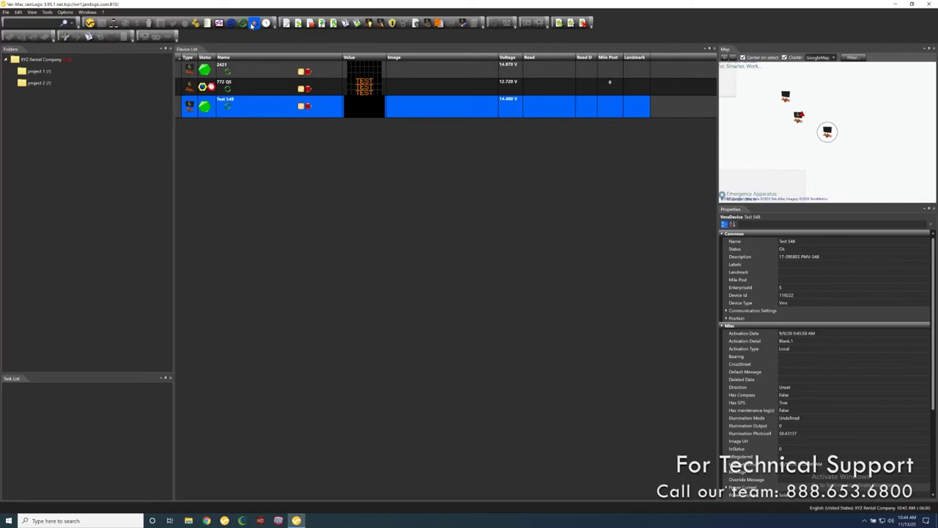
pyautogui.click(253, 24)
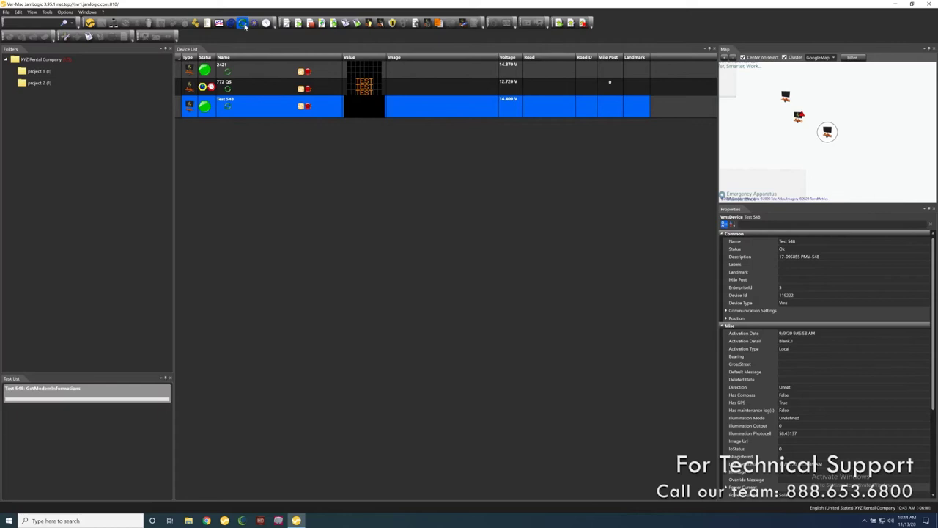
pyautogui.click(236, 73)
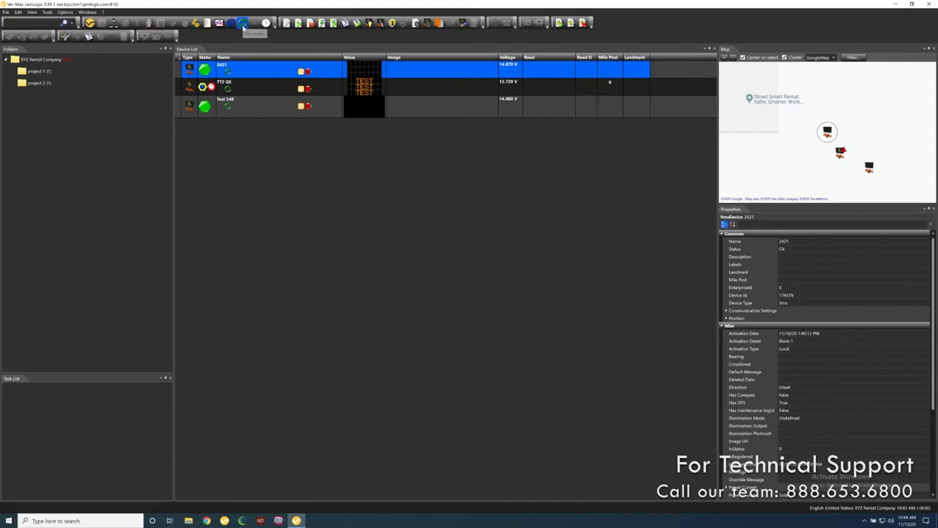
pyautogui.click(244, 25)
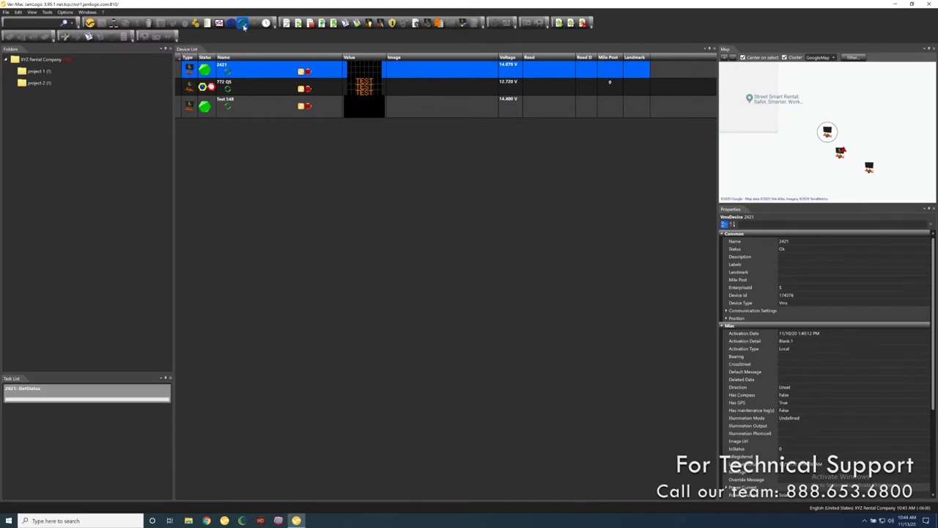
pyautogui.click(265, 103)
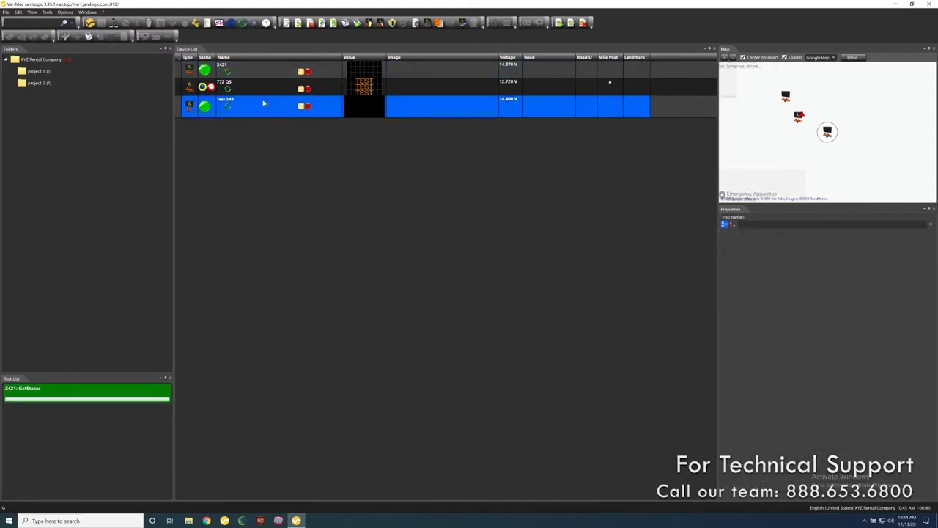
pyautogui.click(241, 25)
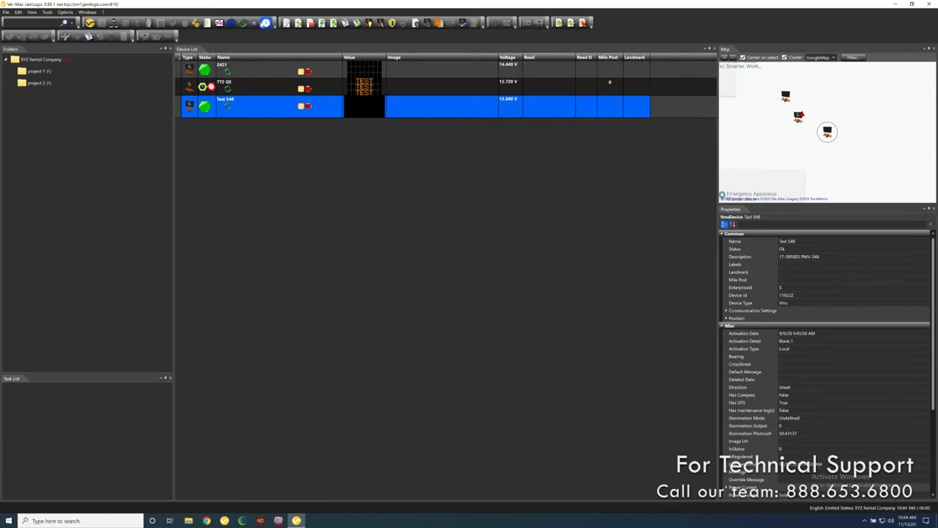
pyautogui.click(255, 24)
pyautogui.moveTo(210, 109)
# - Select 772 QS to view its GpsError/CommunicationTimeout status and 12.720 V reading
pyautogui.click(220, 72)
pyautogui.click(244, 102)
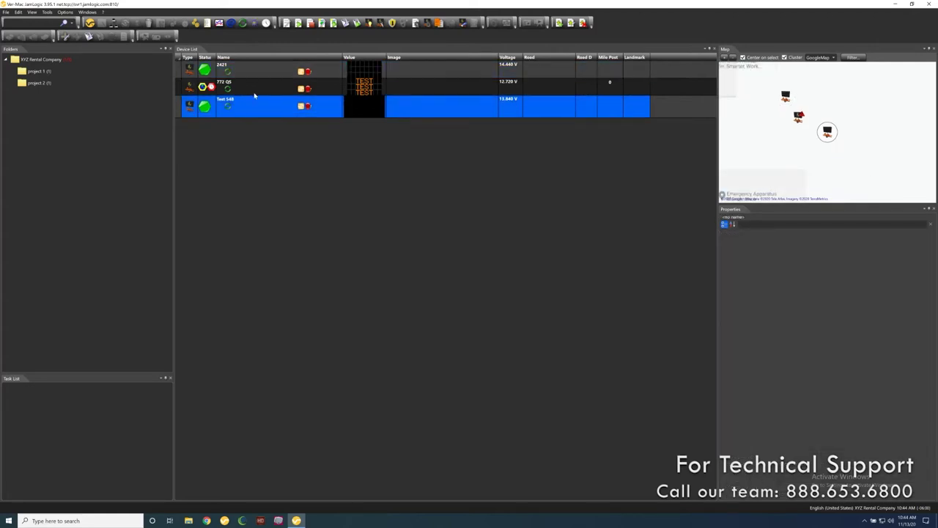
pyautogui.click(250, 88)
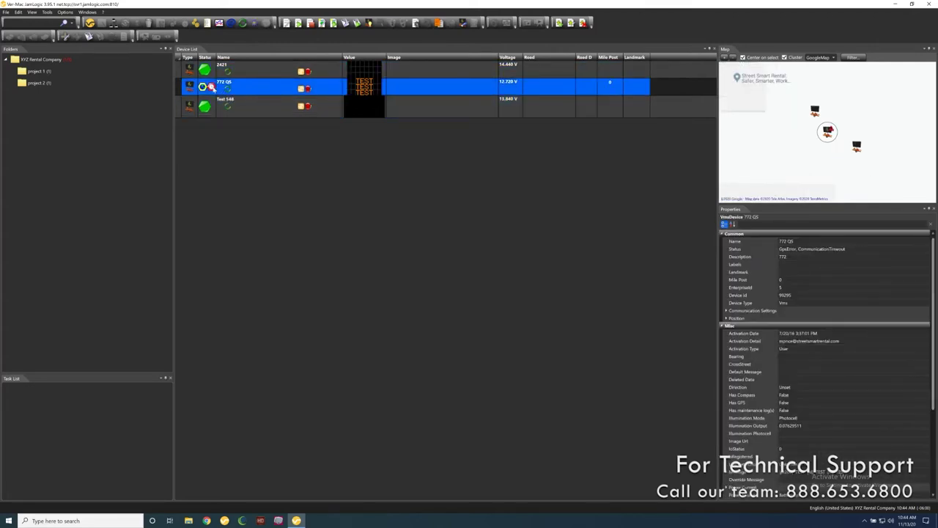
pyautogui.moveTo(213, 88)
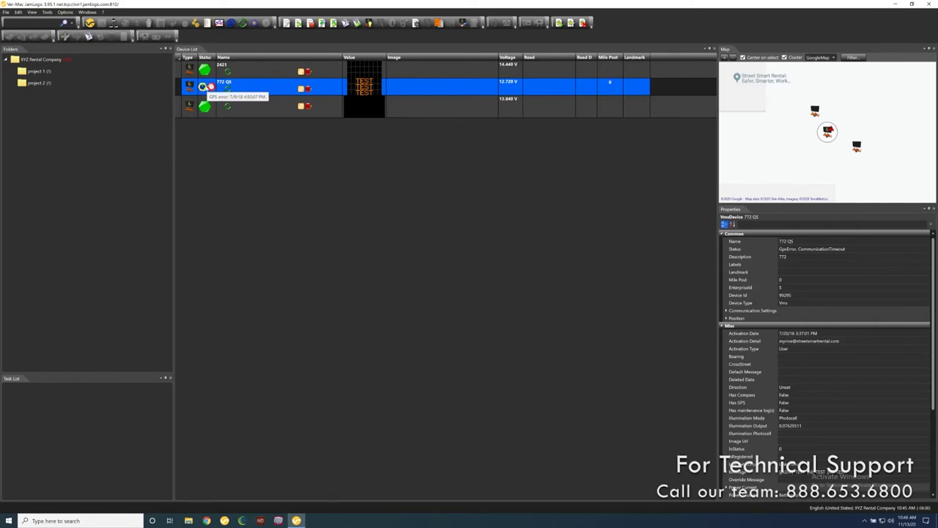
# - Refresh 772 QS's status, then display Test 548's properties showing status Ok
pyautogui.click(244, 22)
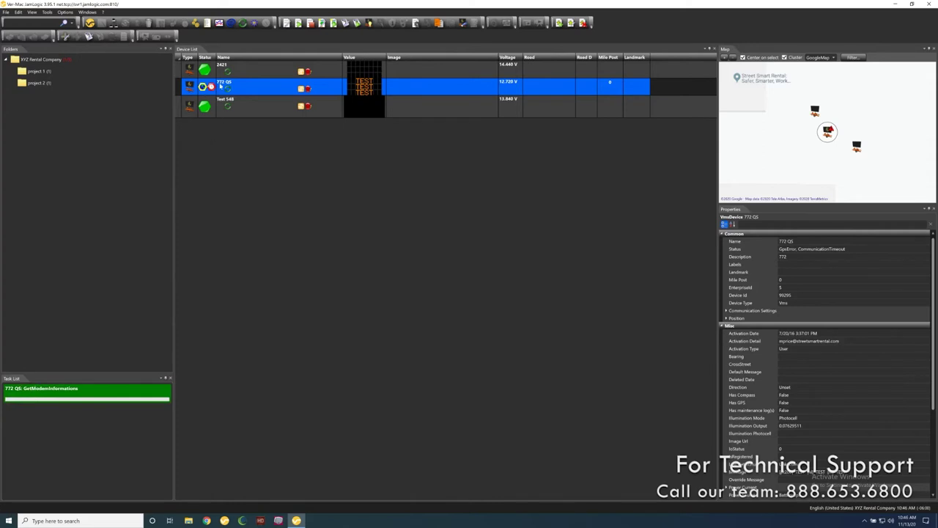
pyautogui.moveTo(211, 88)
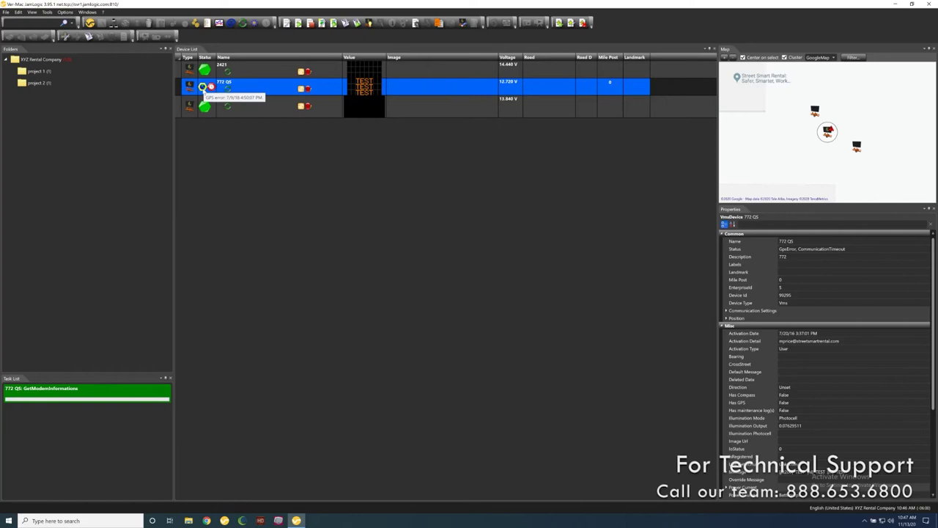
pyautogui.click(247, 111)
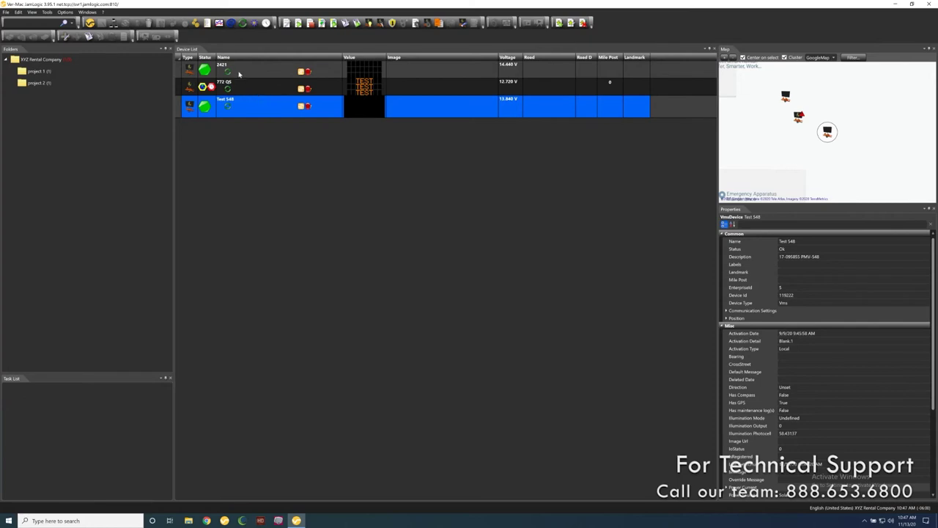
# - Select sign 2421 to display its properties with status Ok and activation Blank.1
pyautogui.click(240, 73)
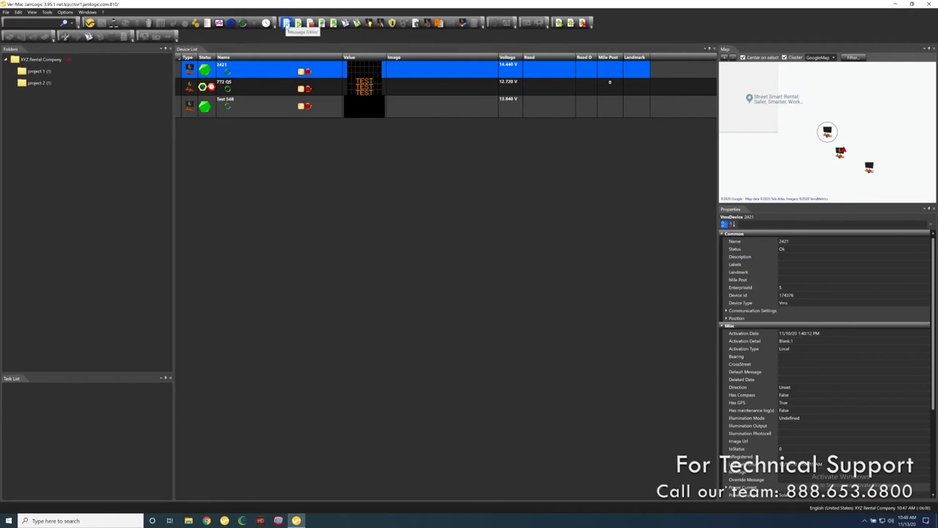
# - Compose a new message for sign 2421 reading TEST / MESSAGE / 12345, with 12345 centred
pyautogui.click(286, 22)
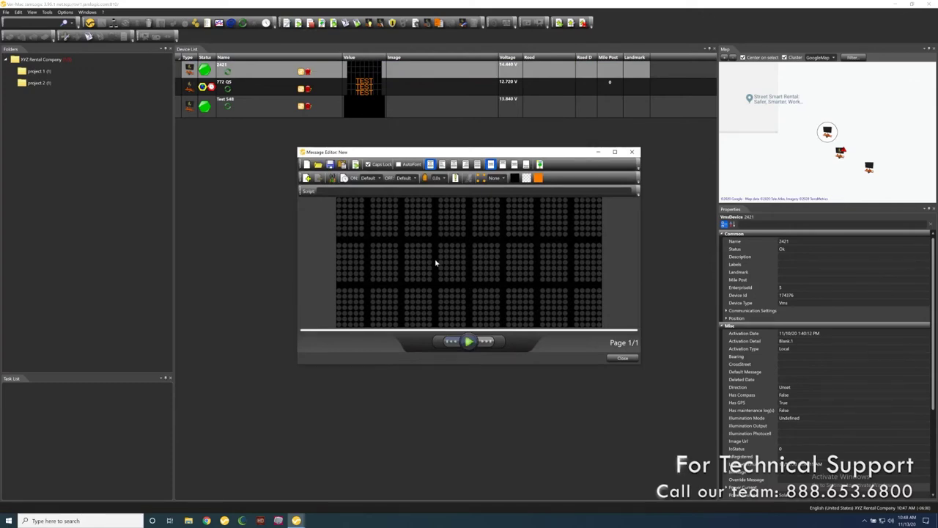
pyautogui.write('TEST')
pyautogui.press('Return')
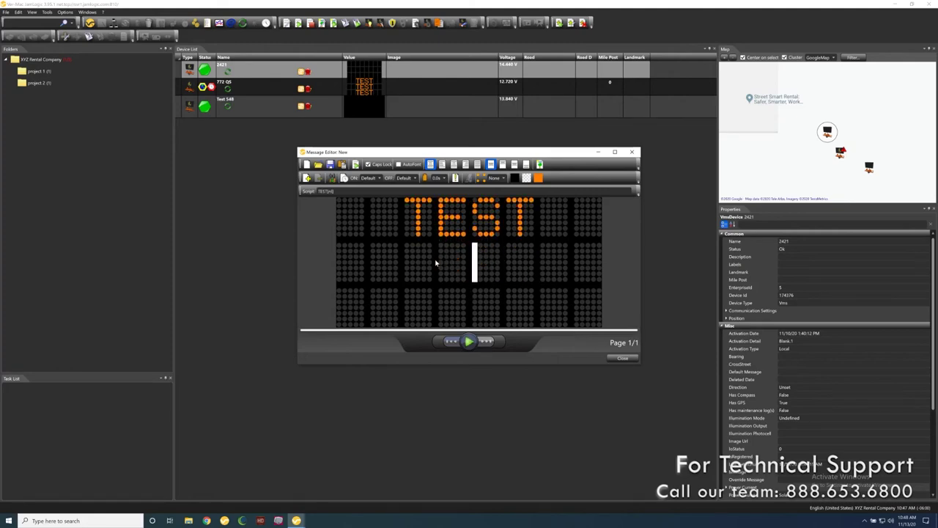
pyautogui.write('MESSAGE')
pyautogui.press('Return')
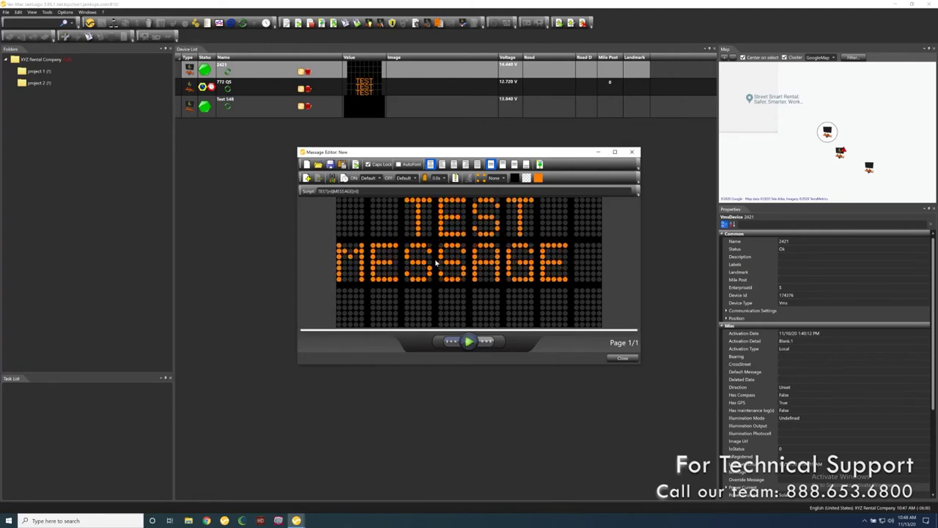
pyautogui.write('1234')
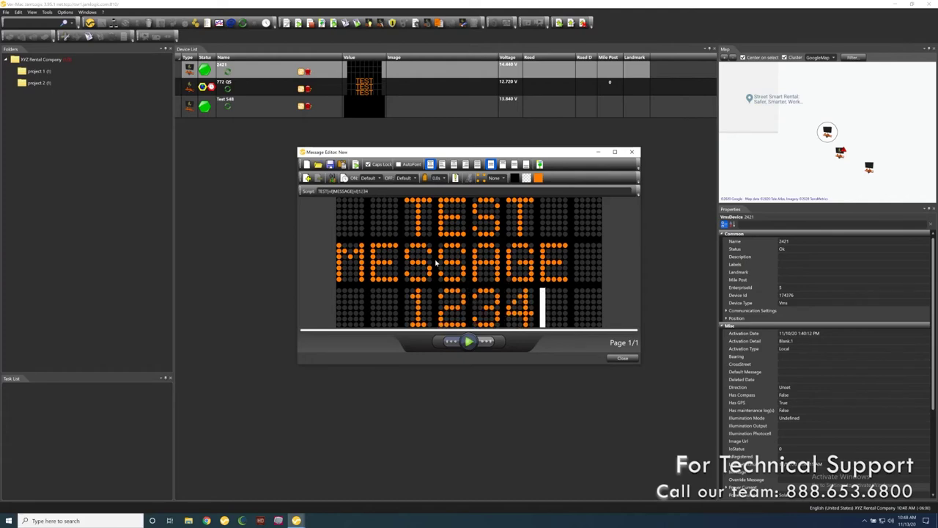
pyautogui.write('5')
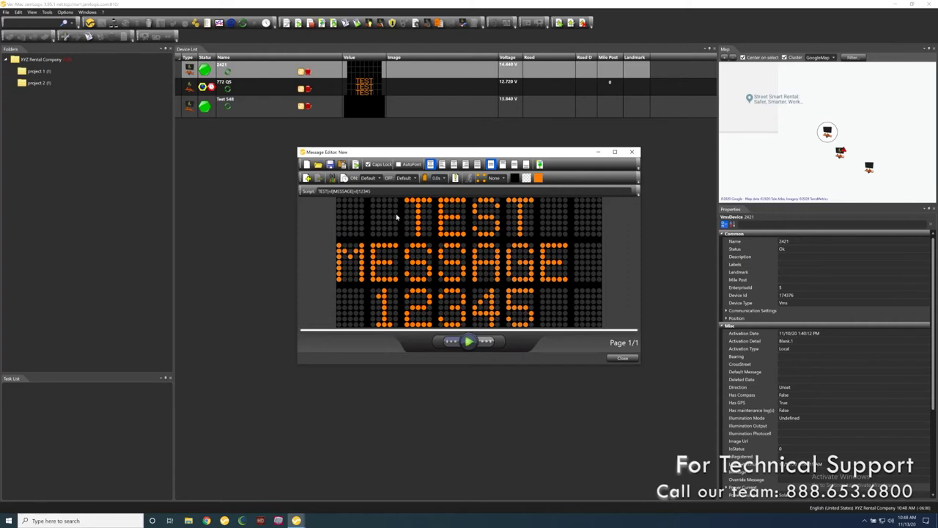
pyautogui.click(442, 165)
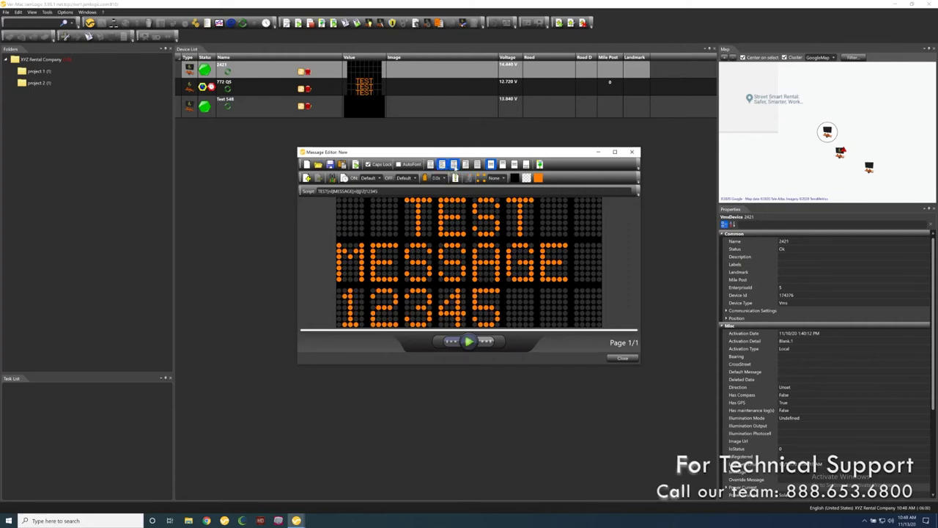
pyautogui.click(431, 164)
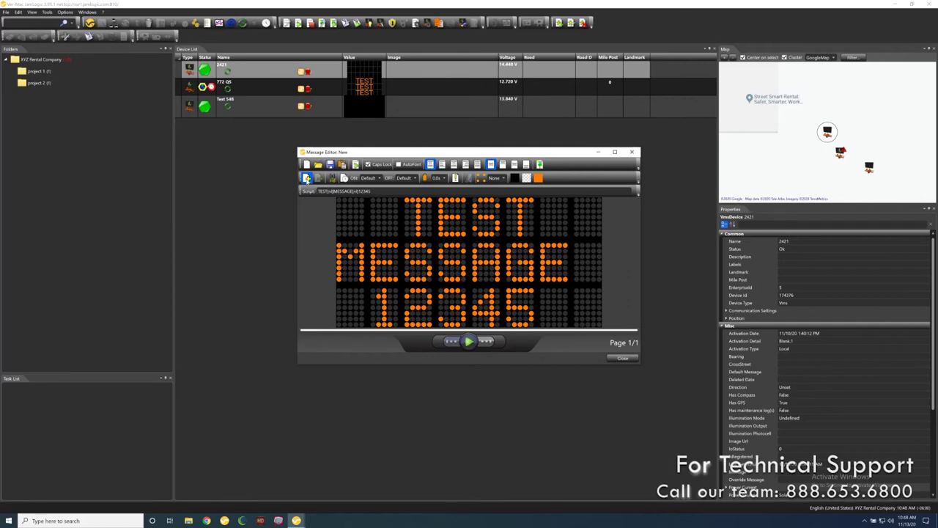
# - Add a second page reading PAGE 2 / TEST / 12345
pyautogui.click(306, 179)
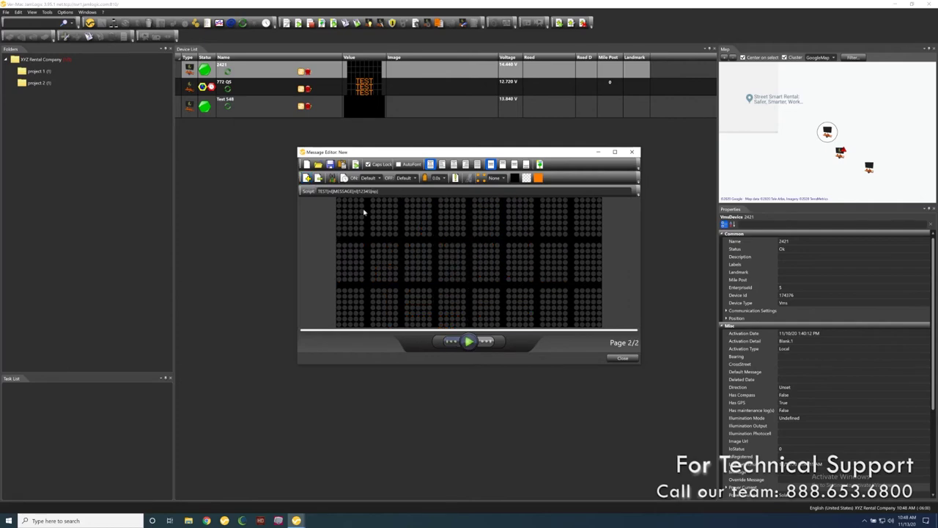
pyautogui.write('PAGE 2')
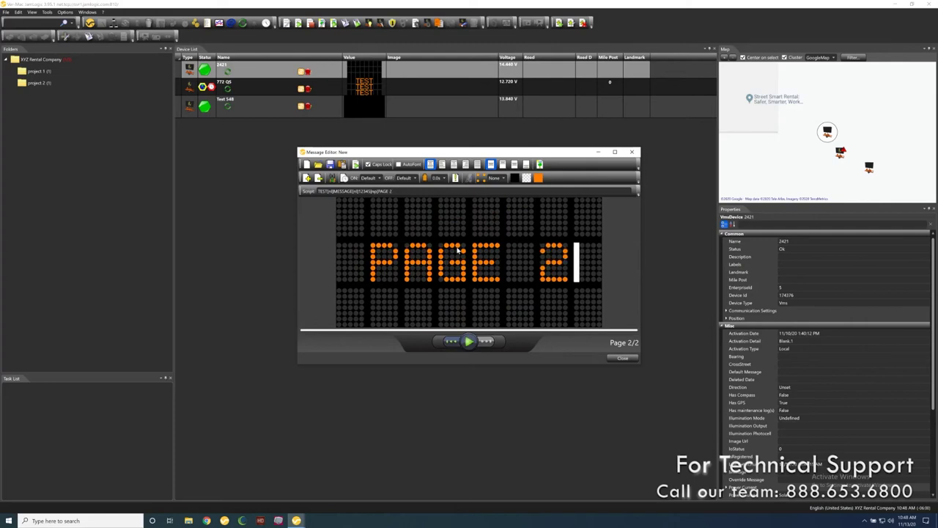
pyautogui.press('Return')
pyautogui.write('TEST')
pyautogui.press('Return')
pyautogui.write('12345')
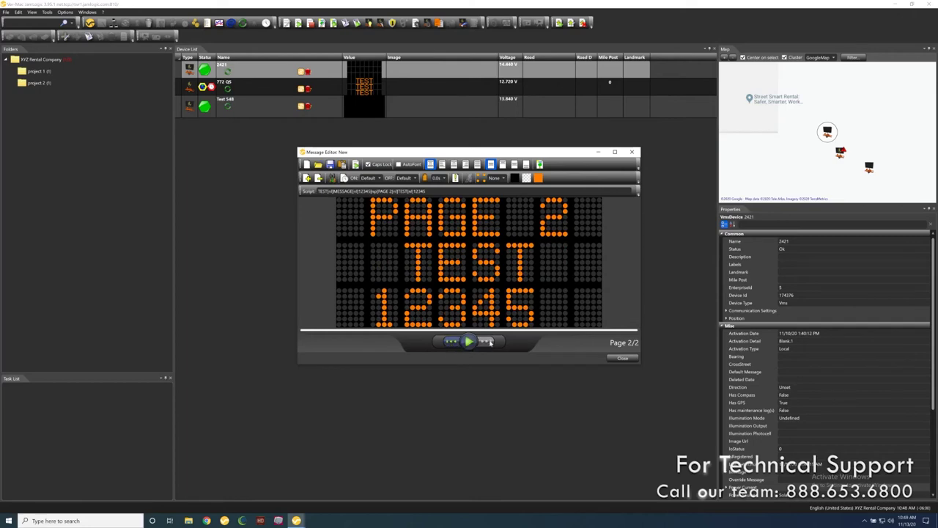
# - Preview both message pages, then play the message through and stop it
pyautogui.click(451, 341)
pyautogui.click(487, 342)
pyautogui.click(451, 341)
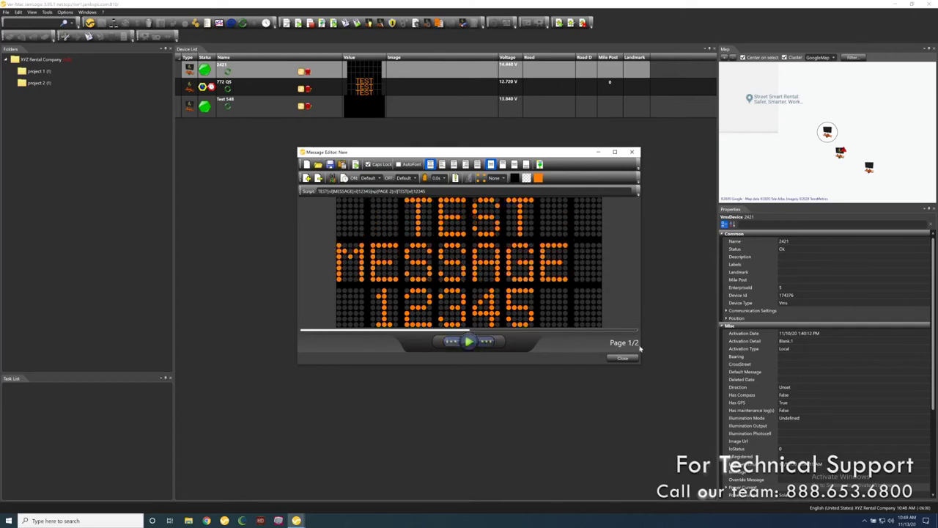
pyautogui.click(487, 343)
pyautogui.click(453, 341)
pyautogui.click(488, 343)
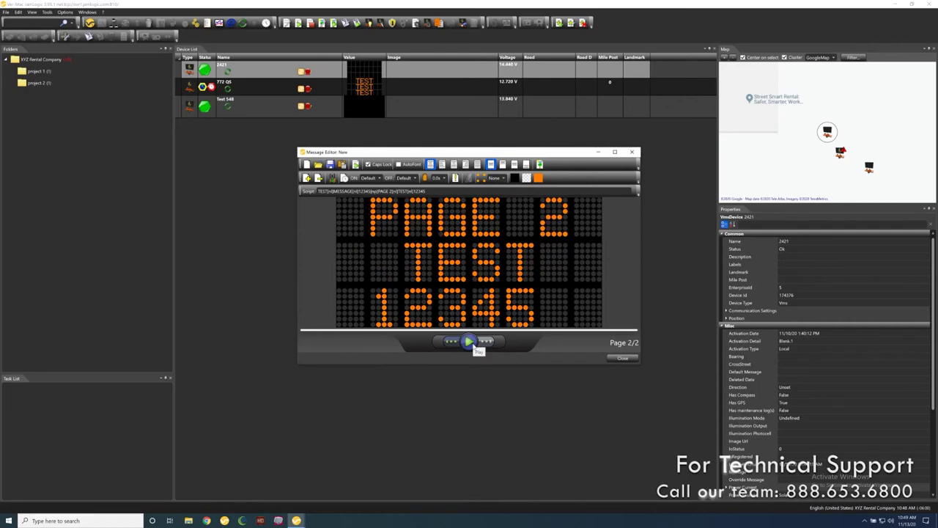
pyautogui.click(473, 343)
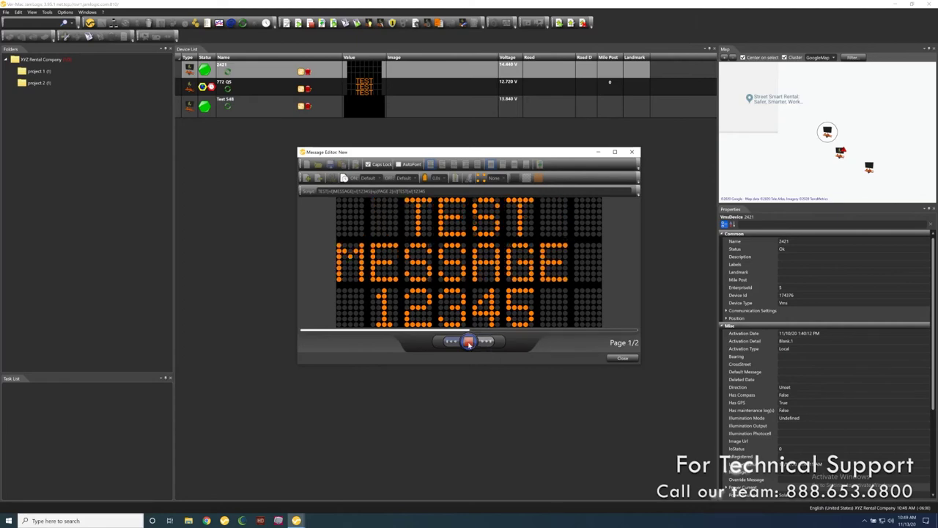
pyautogui.click(468, 343)
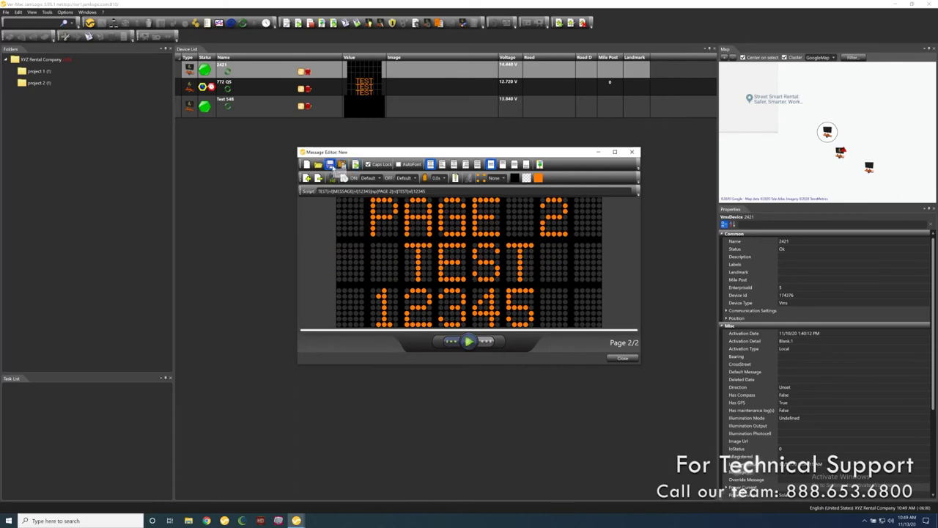
# - Save the message as '2 page test message' in the top-level XYZ Rental Company folder
pyautogui.click(332, 166)
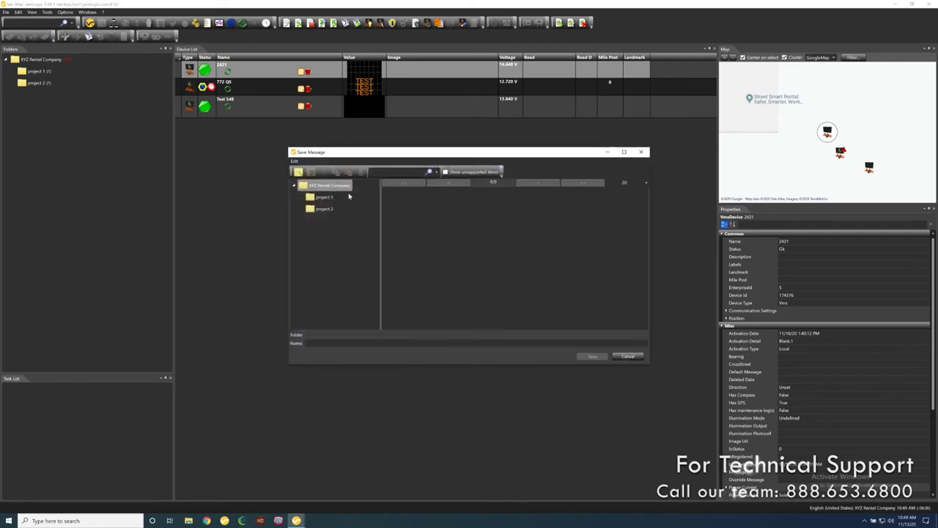
pyautogui.click(327, 341)
pyautogui.write('2 (')
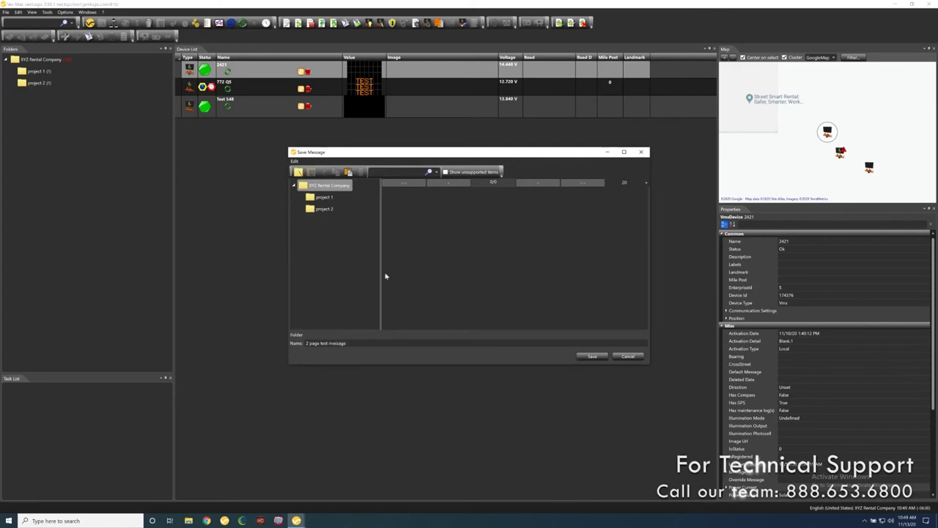
pyautogui.click(321, 197)
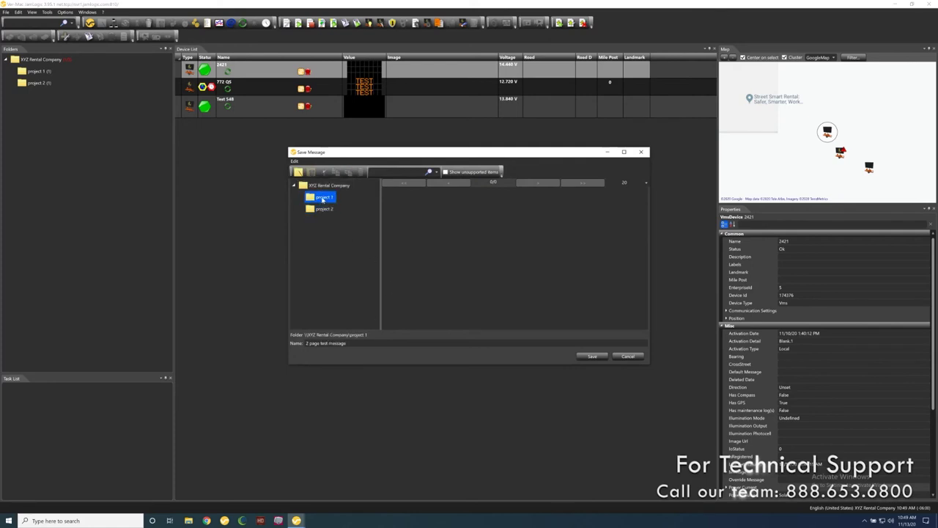
pyautogui.click(321, 186)
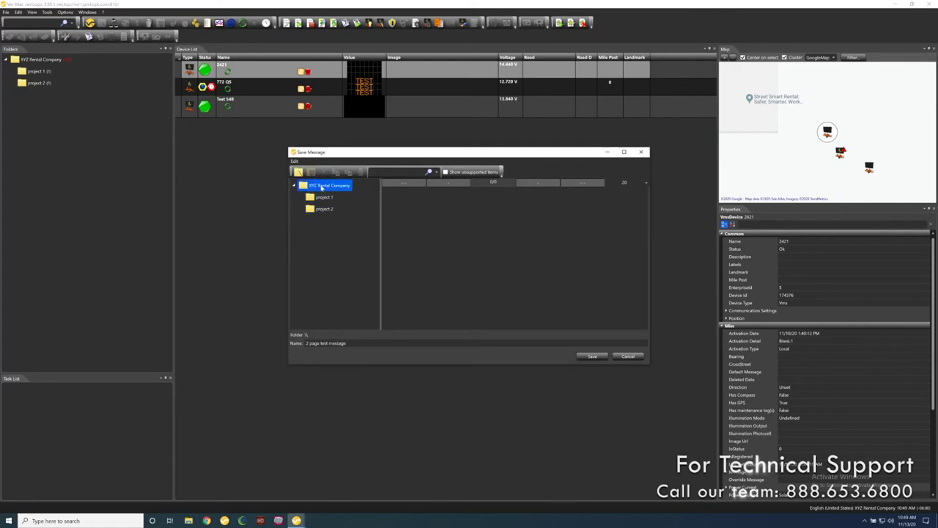
pyautogui.click(592, 357)
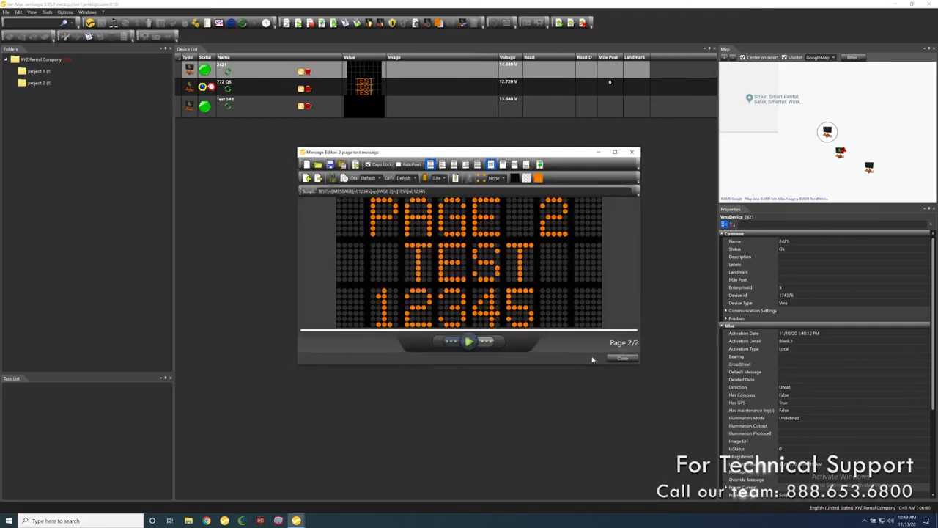
# - Return the preview to page 1, display the message on sign 2421, and close the editor
pyautogui.click(449, 344)
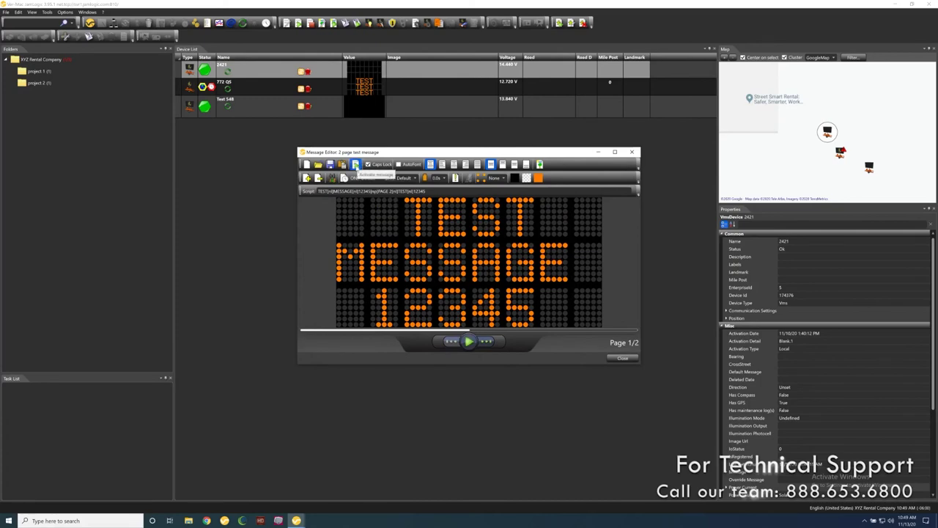
pyautogui.click(356, 164)
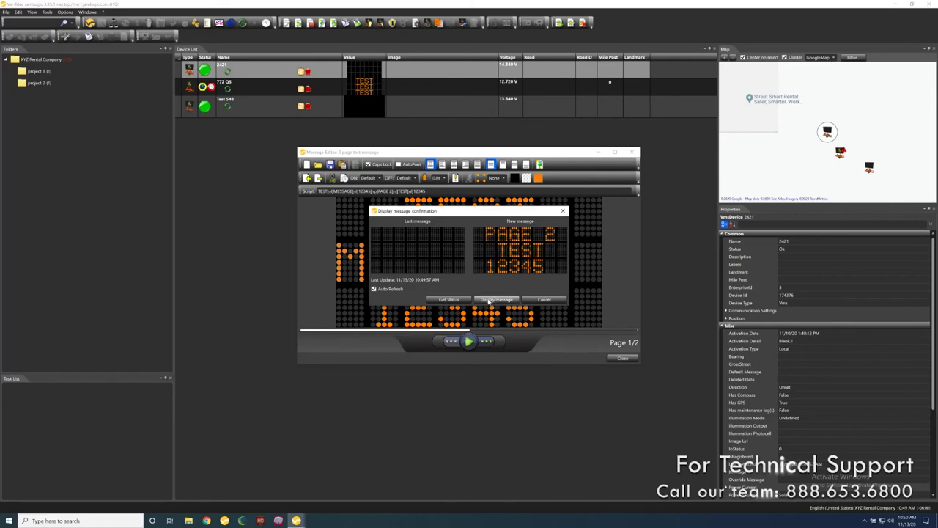
pyautogui.click(488, 301)
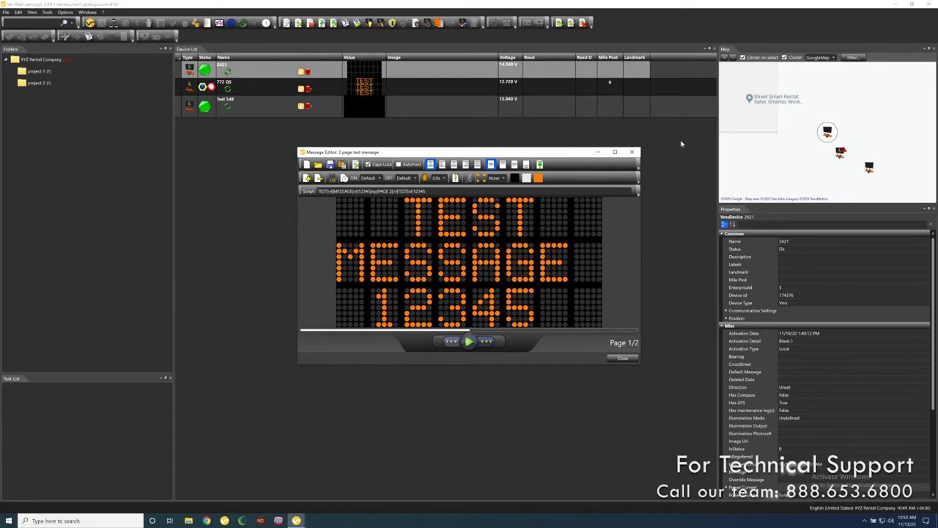
pyautogui.click(632, 152)
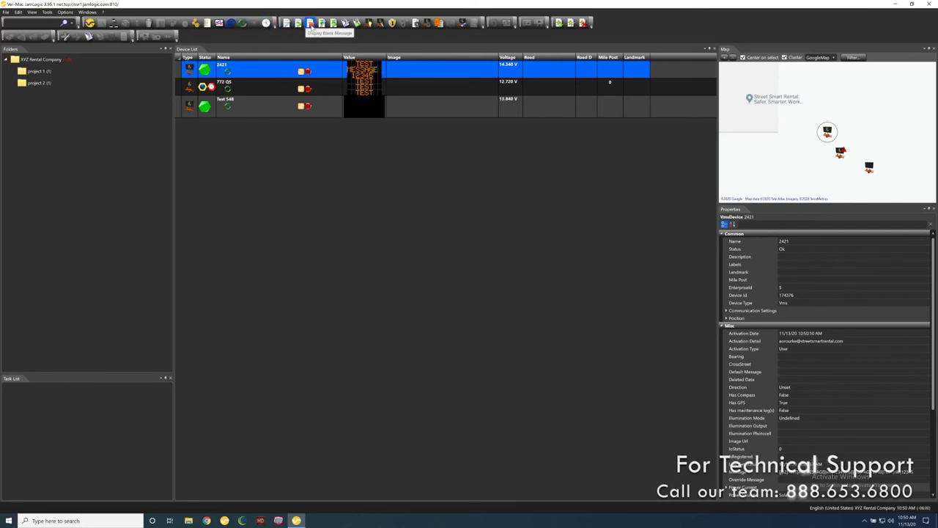
# - Clear sign 2421 to a blank display with the Display Blank Message button
pyautogui.click(310, 23)
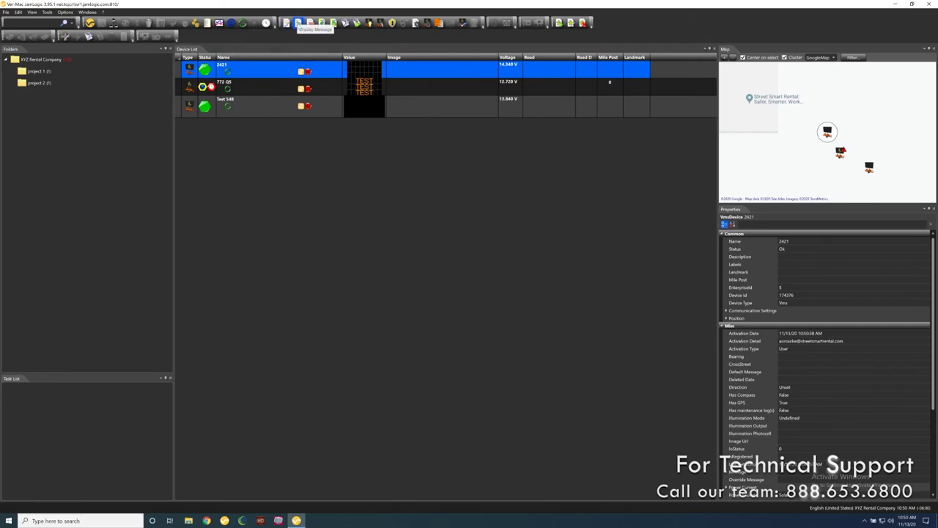
# - Redisplay '2 page test message' on sign 2421, then select the Test 548 sign
pyautogui.click(298, 24)
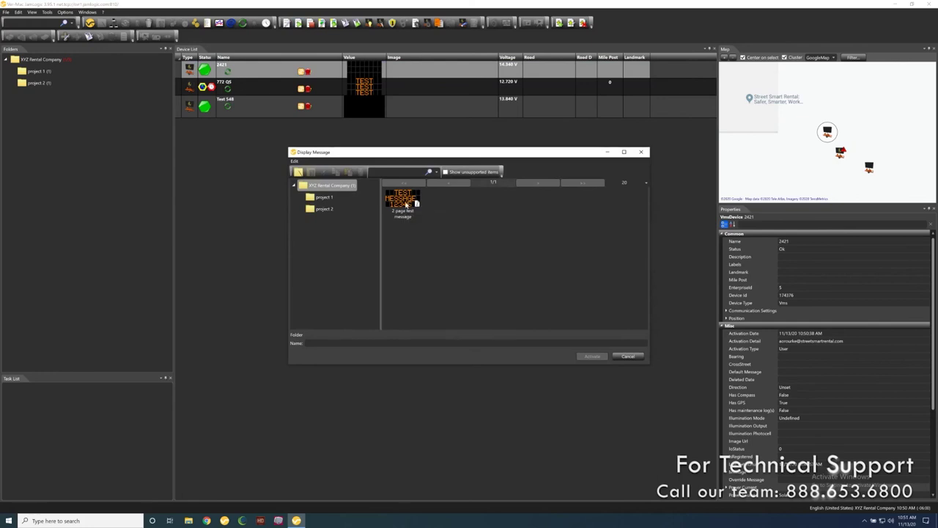
pyautogui.doubleClick(405, 204)
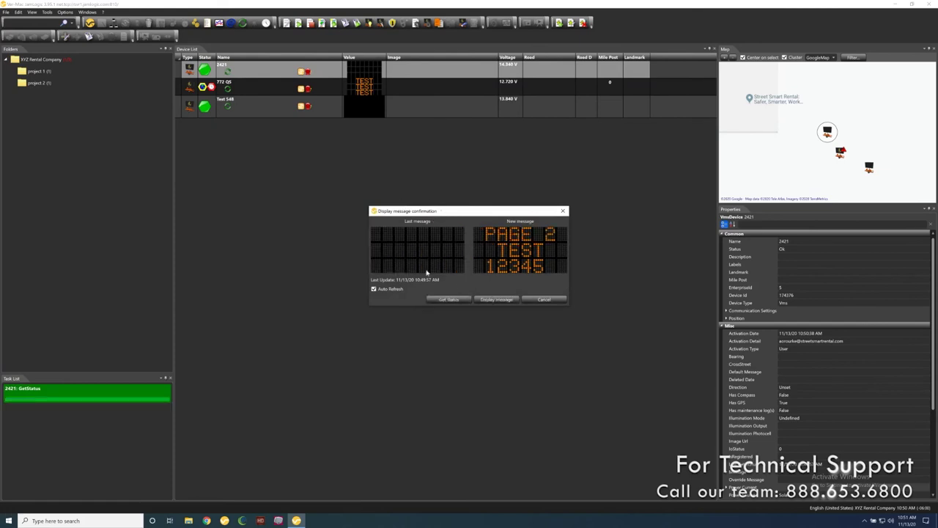
pyautogui.click(496, 300)
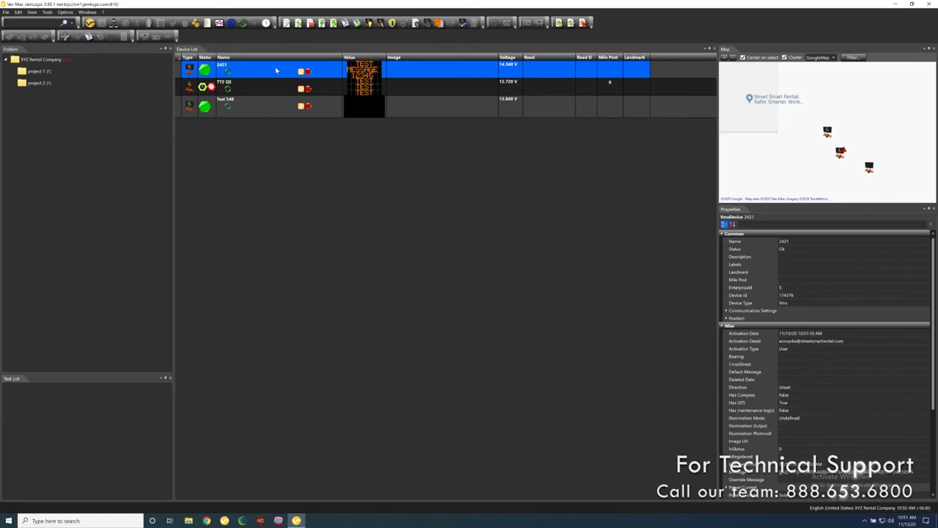
pyautogui.click(258, 109)
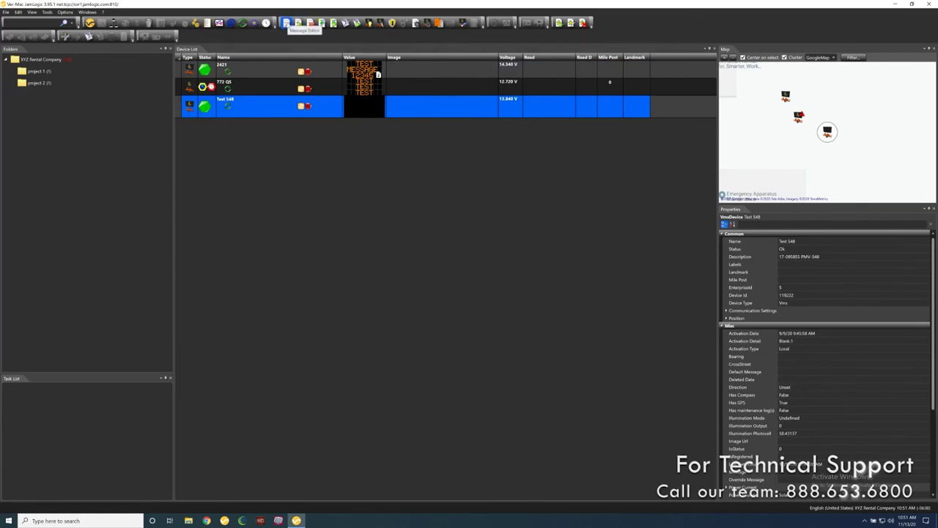
# - Start a new message reading ABCDEFGHI over 12345678, keeping the Default font
pyautogui.click(287, 23)
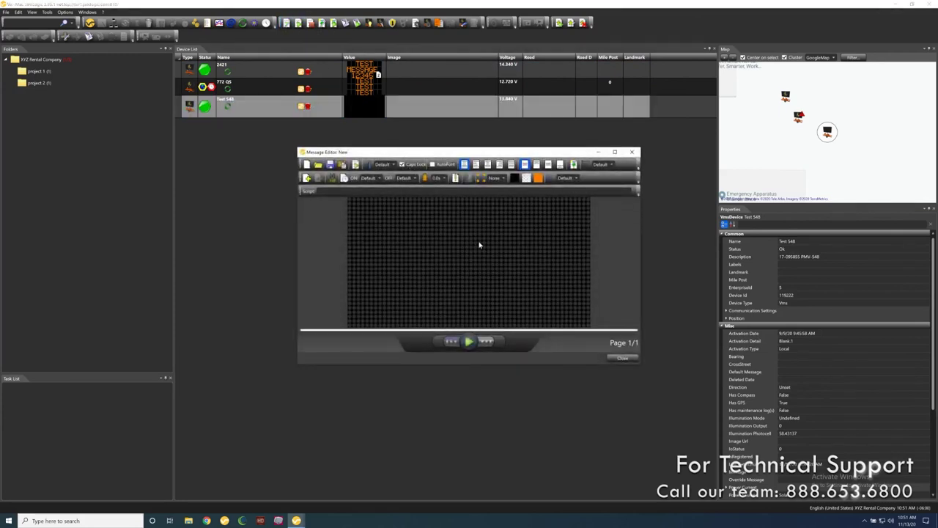
pyautogui.write('ABCDEF')
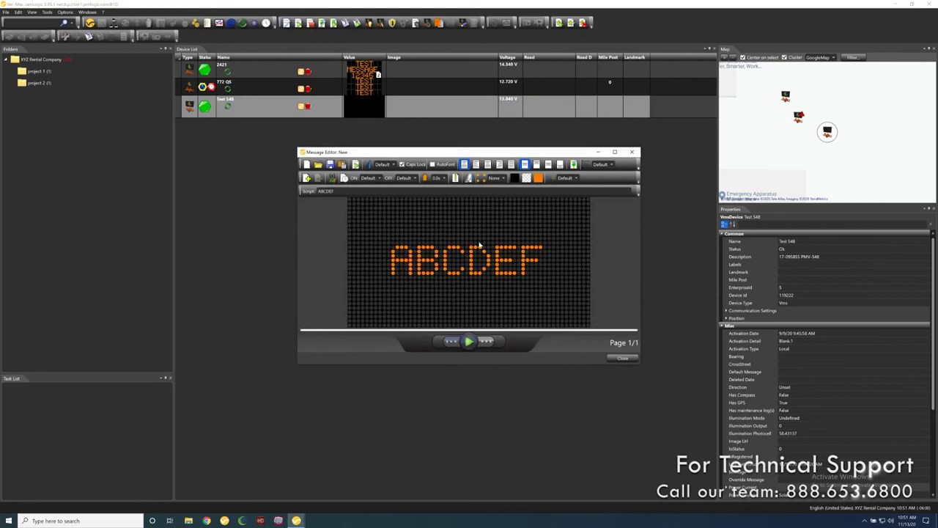
pyautogui.write('GHIJ')
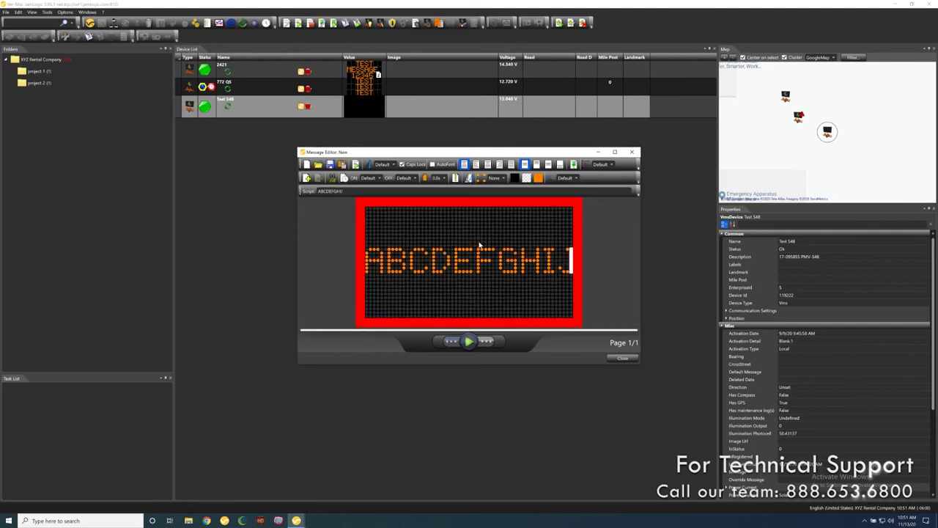
pyautogui.press('BackSpace')
pyautogui.press('Return')
pyautogui.write('1')
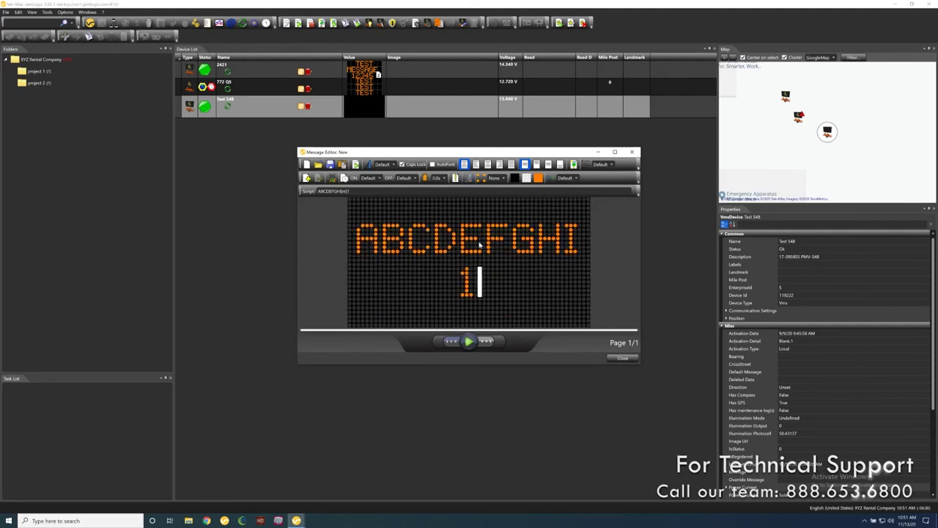
pyautogui.write('2345678')
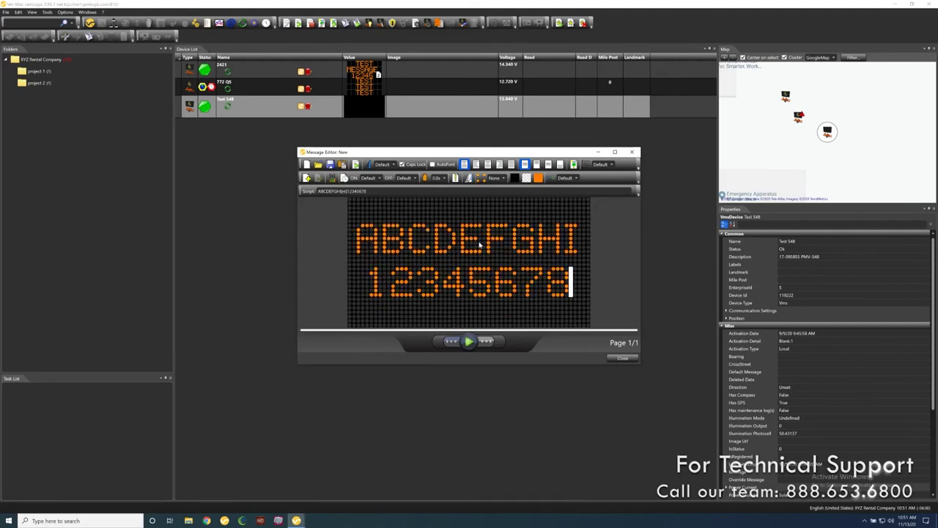
pyautogui.press('Return')
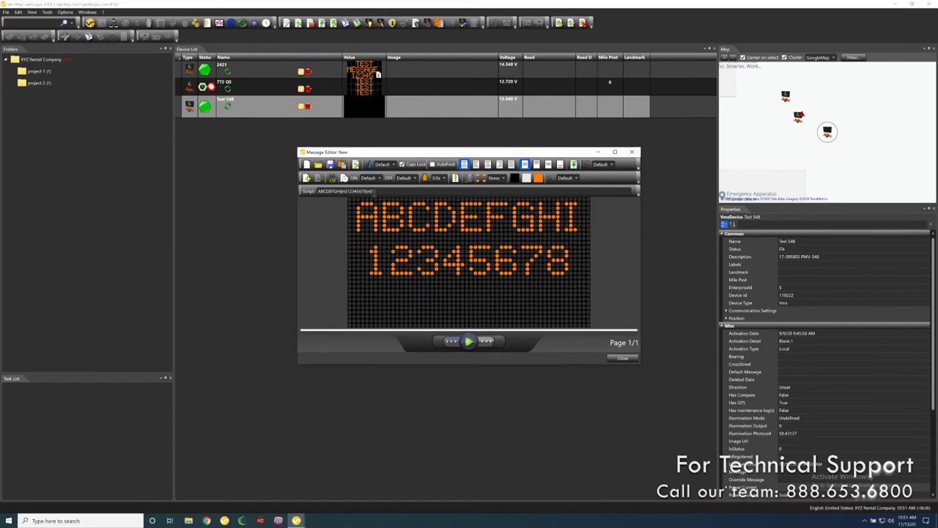
pyautogui.click(390, 167)
pyautogui.click(390, 167)
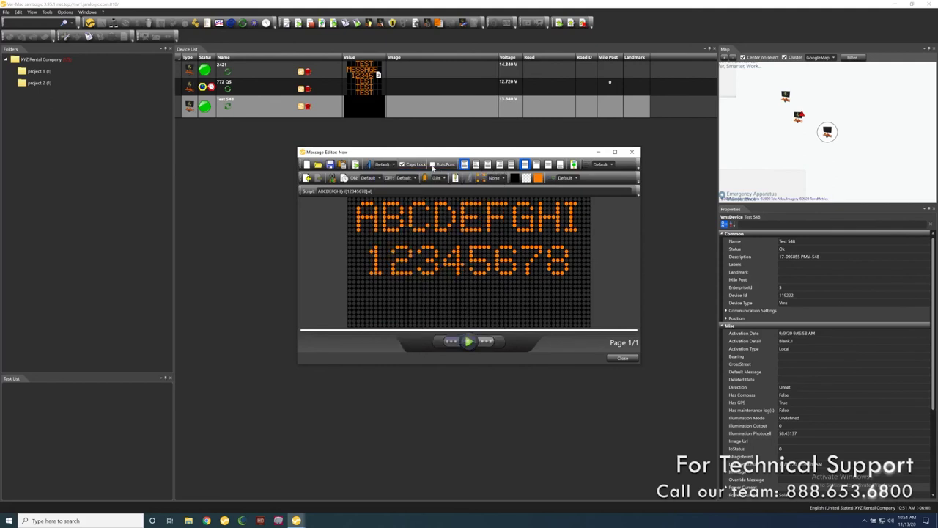
# - Enable AutoFont and trim the message down to ABCDEFGH on a single line
pyautogui.click(432, 165)
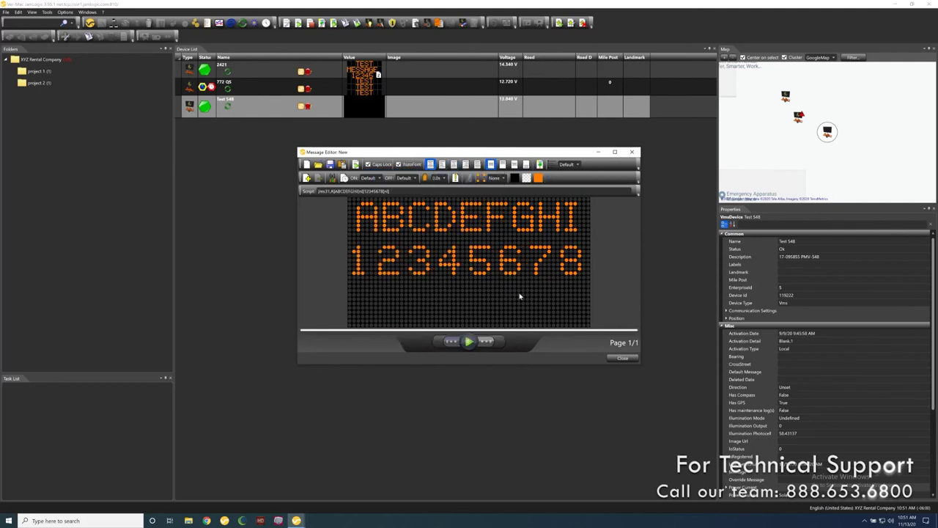
pyautogui.press('BackSpace')
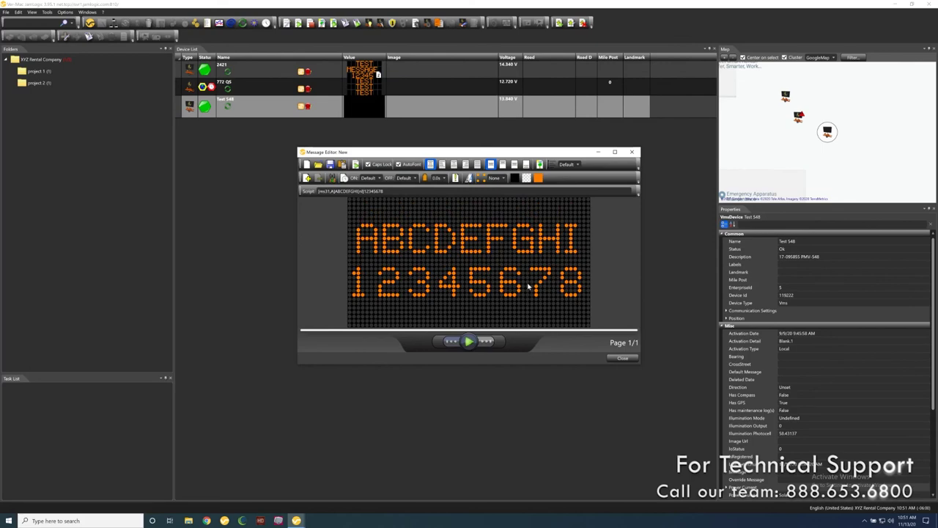
pyautogui.write('9')
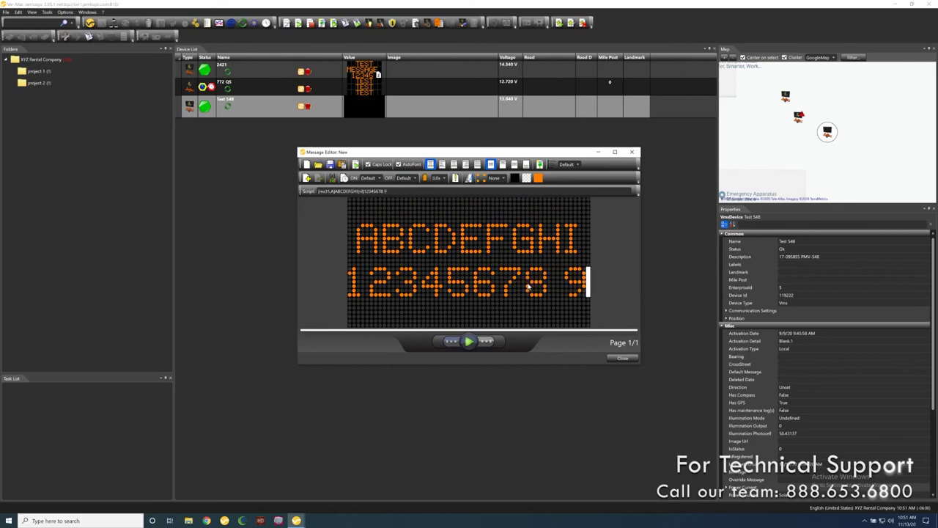
pyautogui.write(' 10')
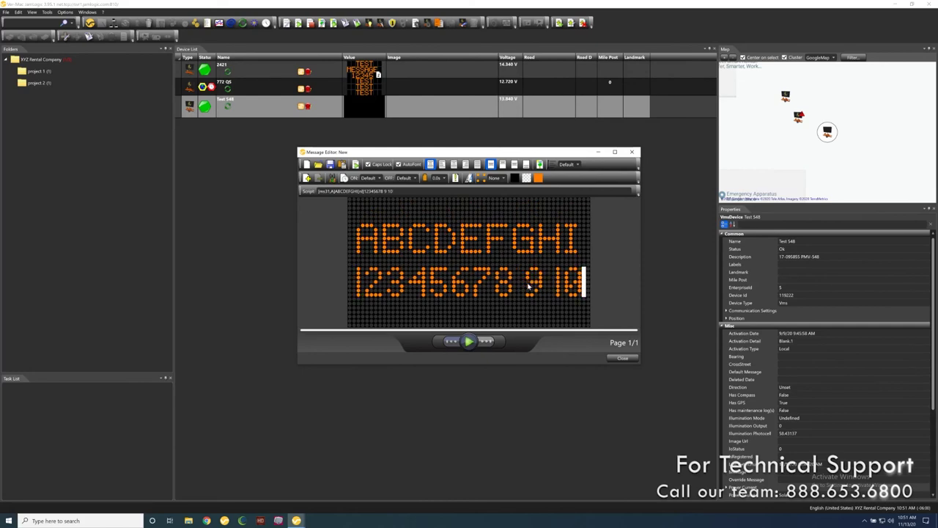
pyautogui.press('BackSpace')
pyautogui.press('BackSpace')
pyautogui.press('BackSpace')
pyautogui.press('BackSpace')
pyautogui.press('BackSpace')
pyautogui.press('BackSpace')
pyautogui.press('BackSpace')
pyautogui.press('BackSpace')
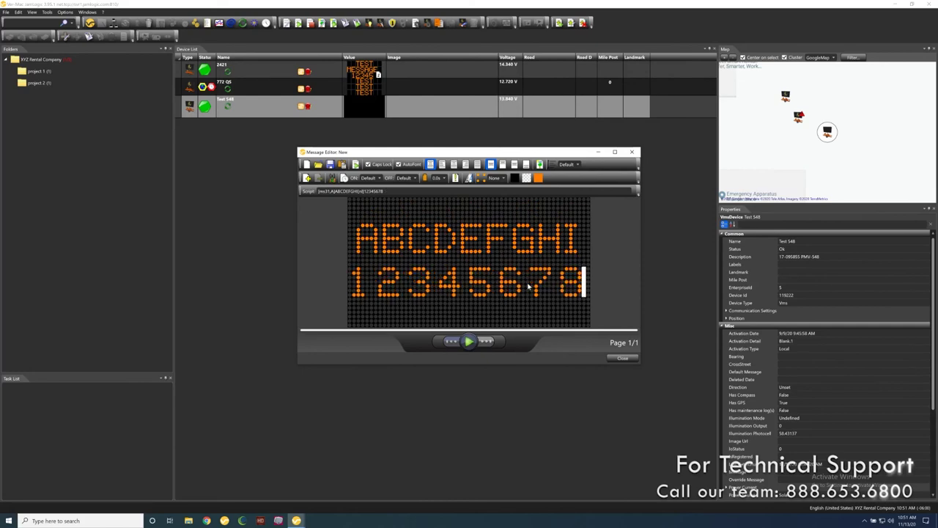
pyautogui.press('BackSpace')
pyautogui.press('BackSpace')
pyautogui.press('BackSpace')
pyautogui.press('BackSpace')
pyautogui.press('BackSpace')
pyautogui.press('BackSpace')
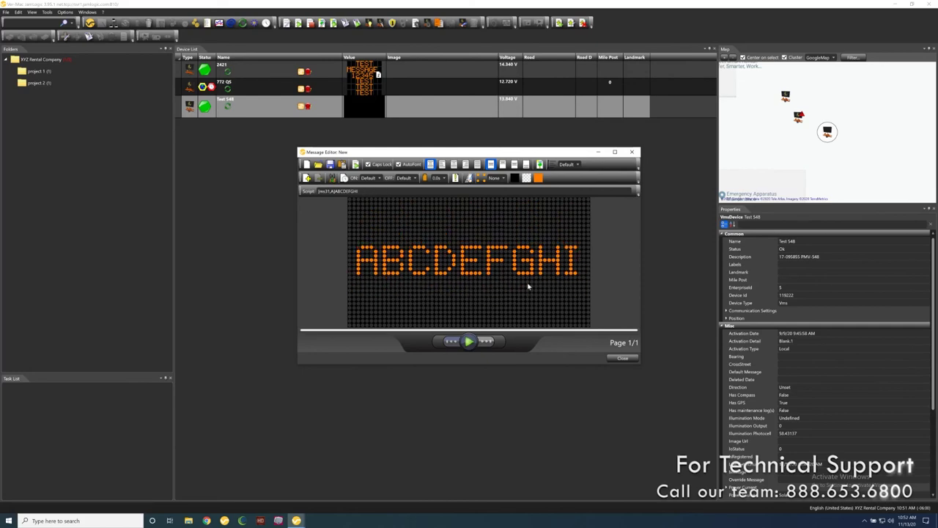
pyautogui.press('BackSpace')
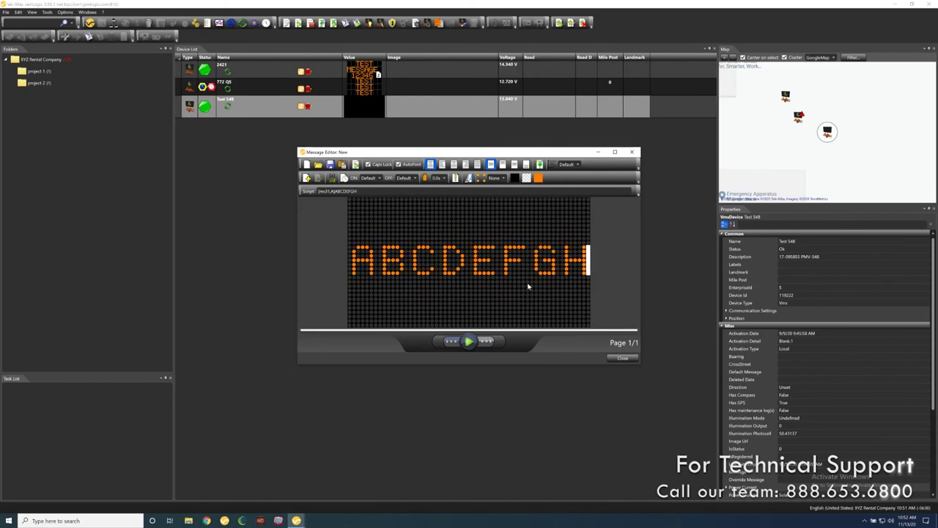
# - Add lines ASDFASDFASDFASD and ASDFASDFASDF, then toggle AutoFont off, on, and off again
pyautogui.press('Return')
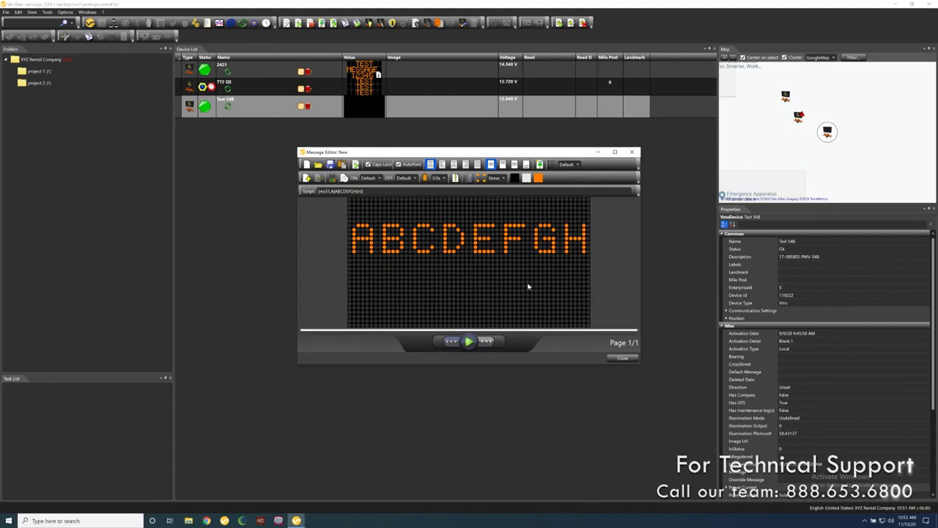
pyautogui.write('ASDFASDFASDF')
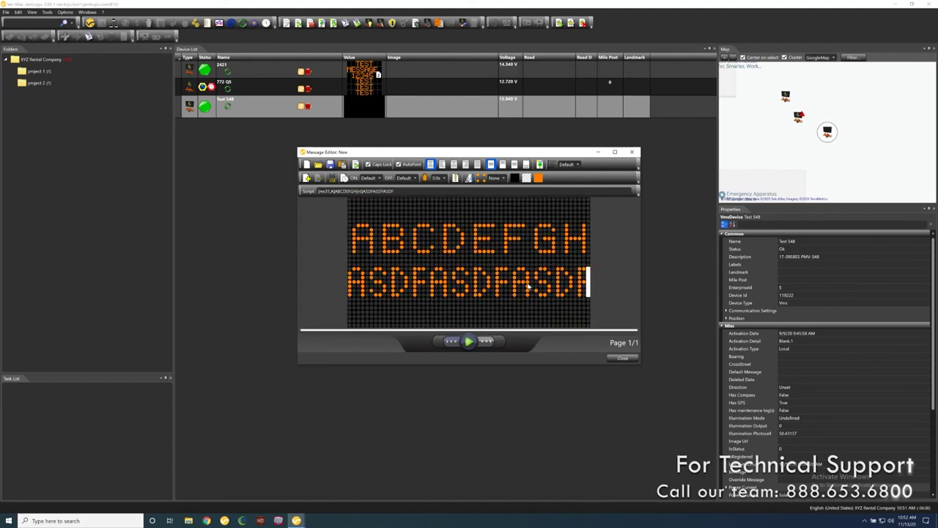
pyautogui.write('ASD')
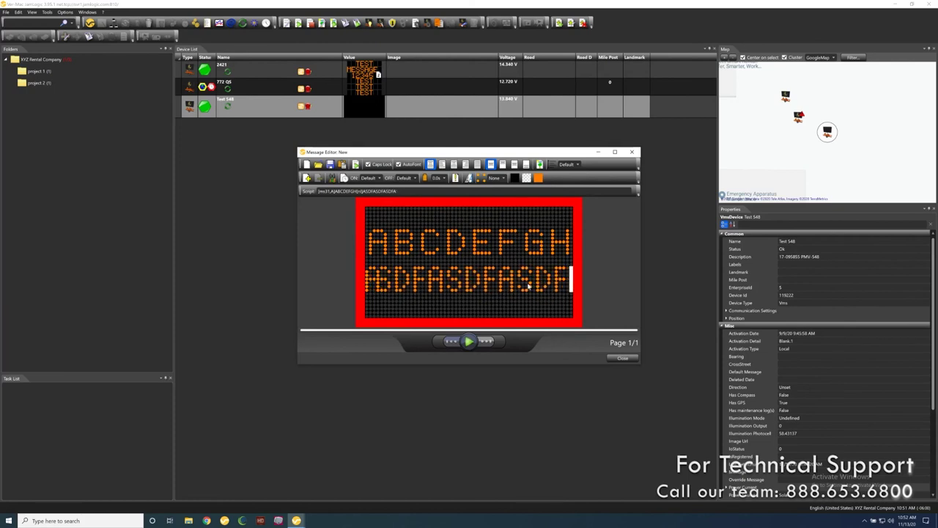
pyautogui.press('Return')
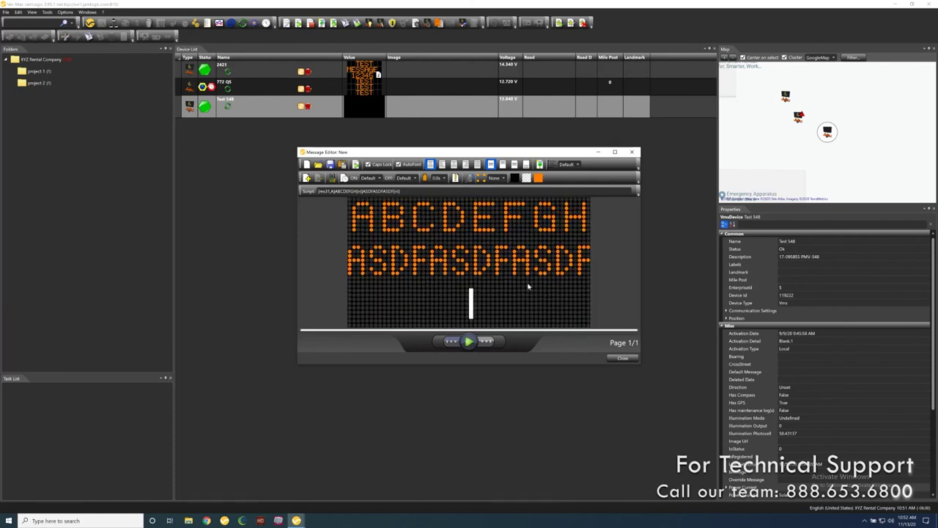
pyautogui.write('ASDFASDFASDF')
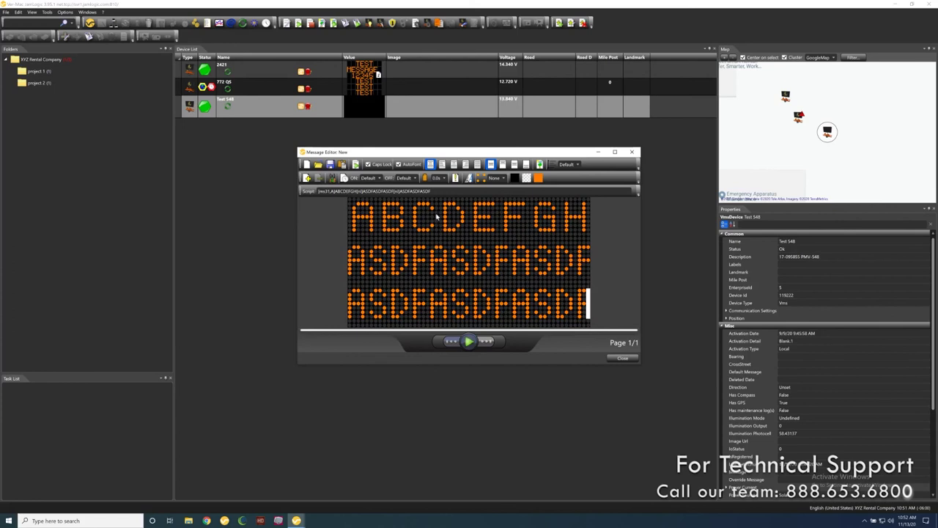
pyautogui.click(410, 165)
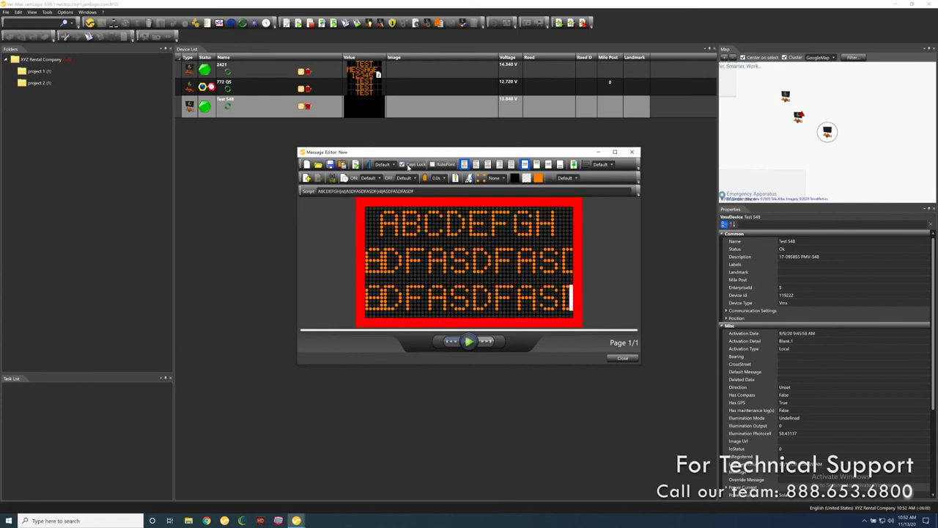
pyautogui.click(412, 167)
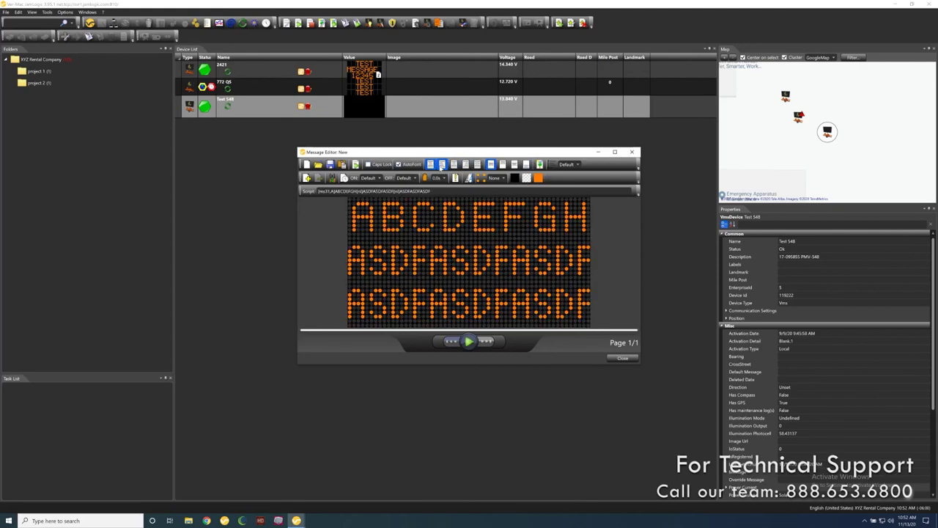
pyautogui.click(414, 167)
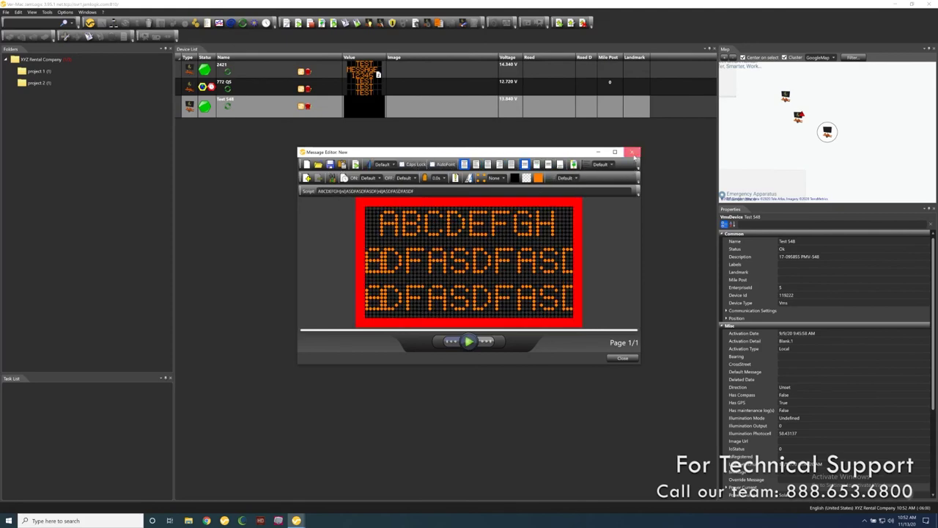
# - Close the draft without saving and display '2 page test message' on the Test 548 sign
pyautogui.click(632, 151)
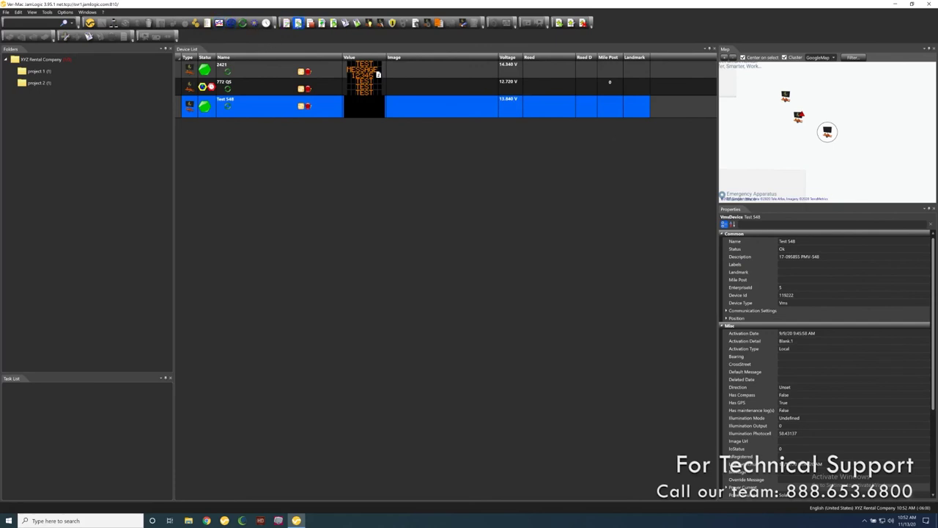
pyautogui.click(298, 24)
pyautogui.click(408, 199)
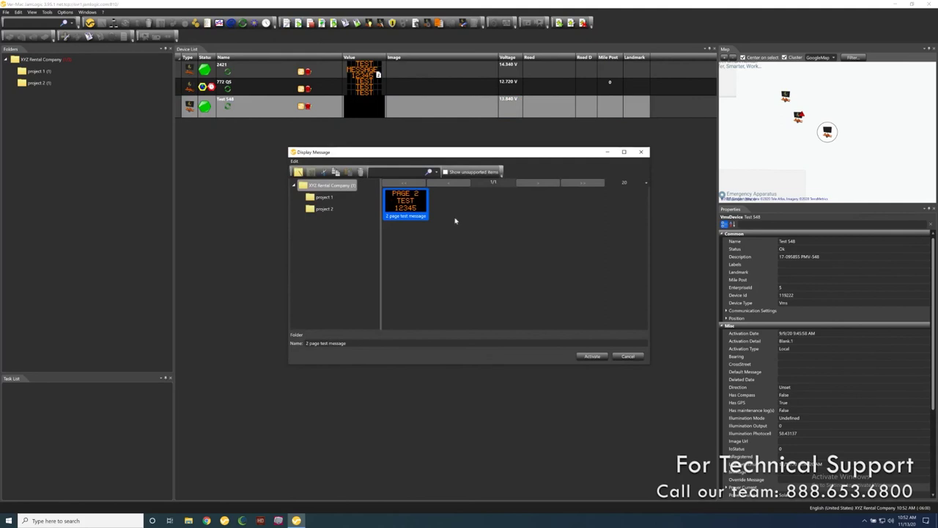
pyautogui.doubleClick(409, 205)
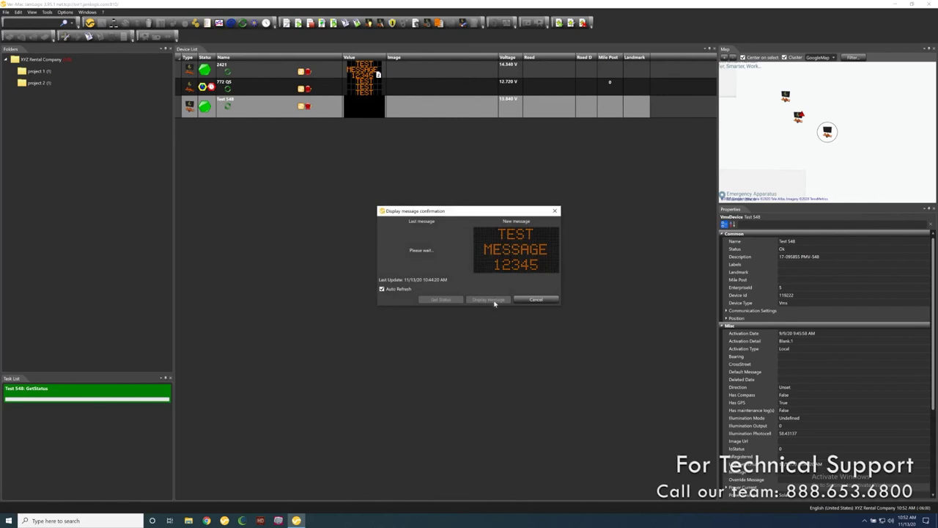
pyautogui.click(494, 303)
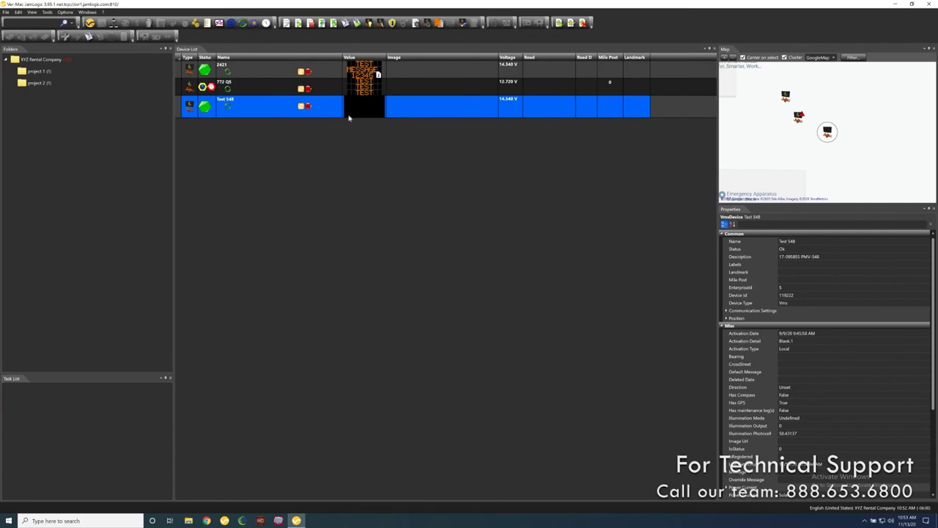
# - Request a fresh status update for Test 548 with Get Status
pyautogui.click(254, 23)
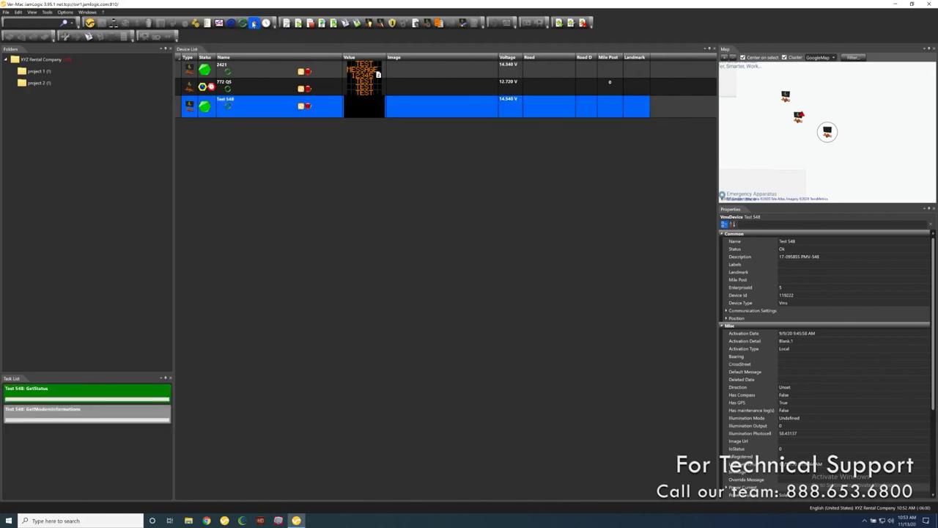